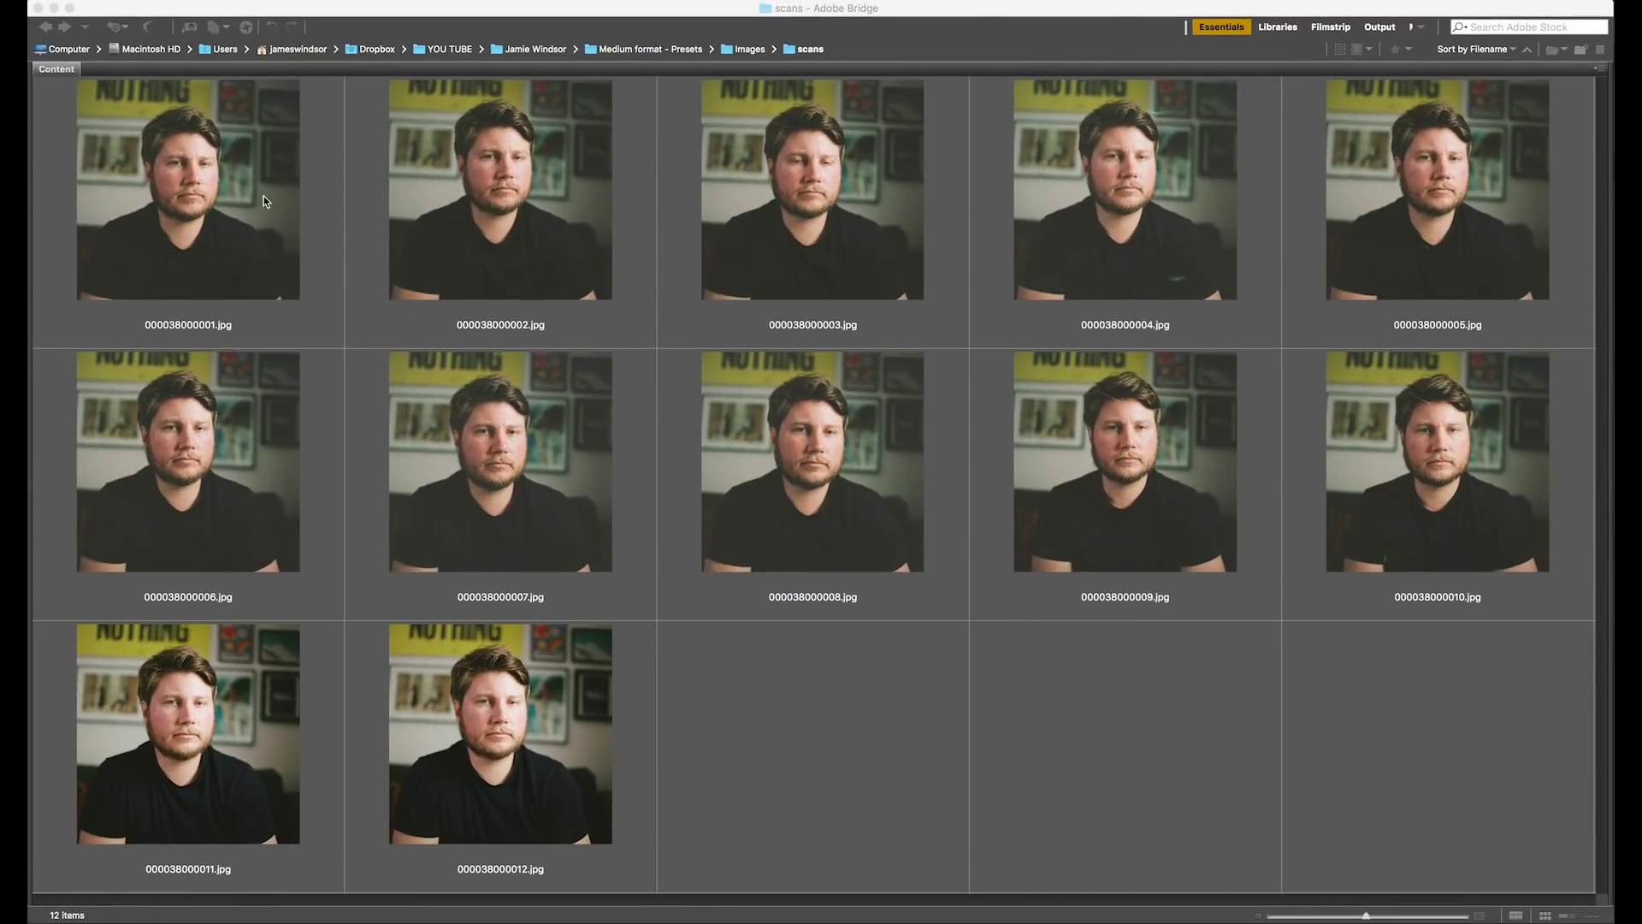
Open the first film scan and add a Curves layer with the black point raised to deepen shadows
{"action": "double_click", "coordinate": [228, 186]}
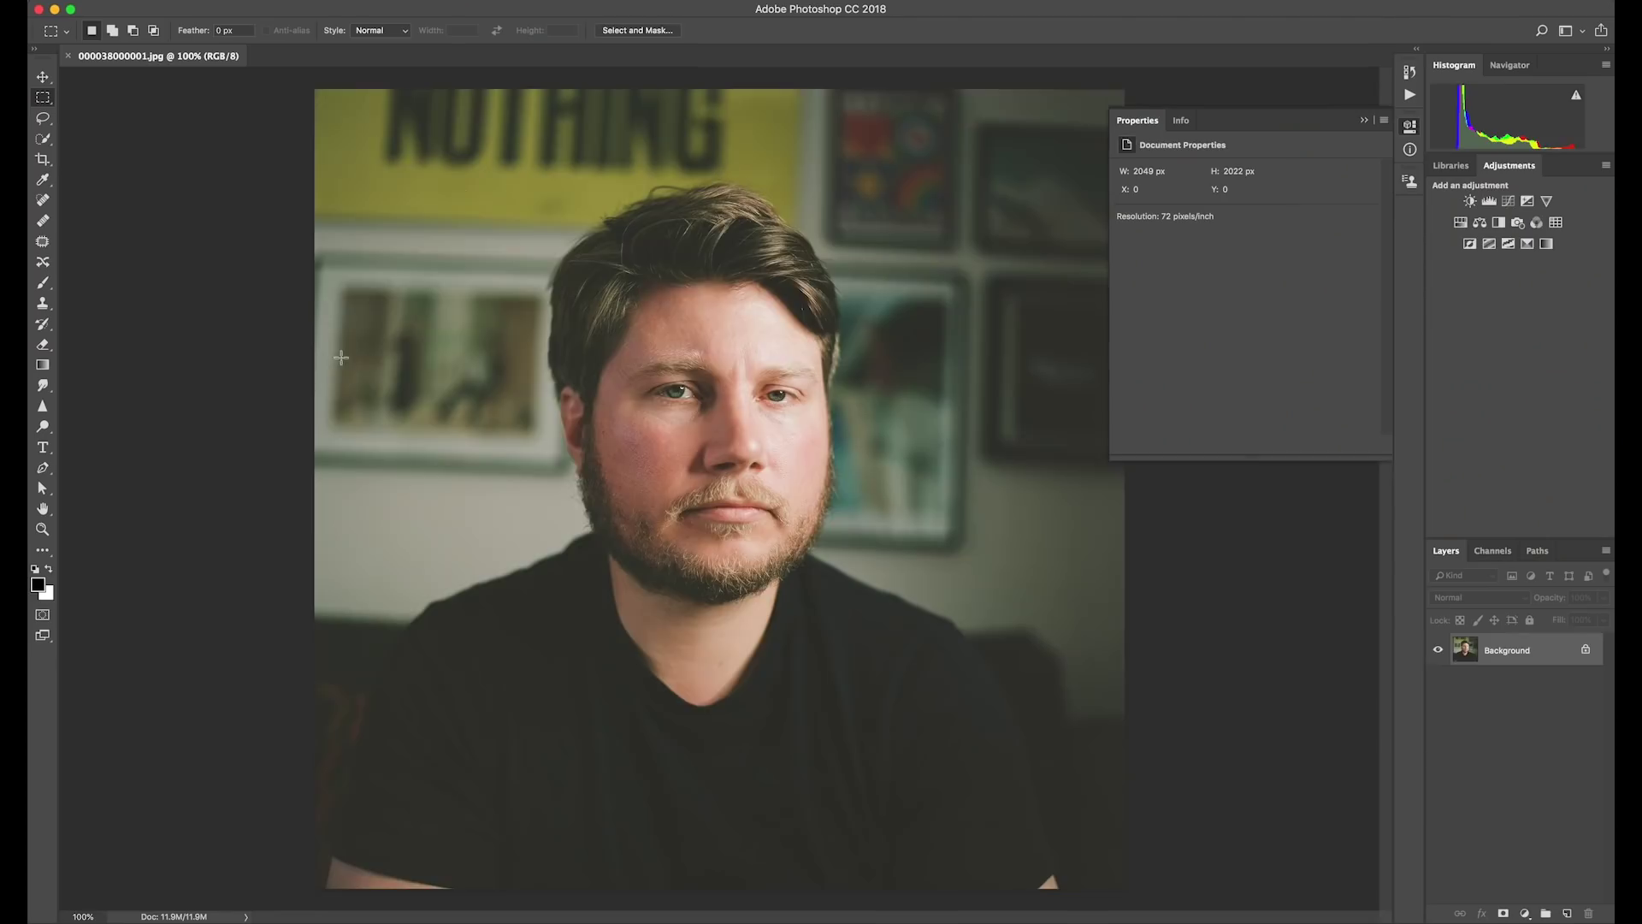
{"action": "left_click", "coordinate": [954, 665]}
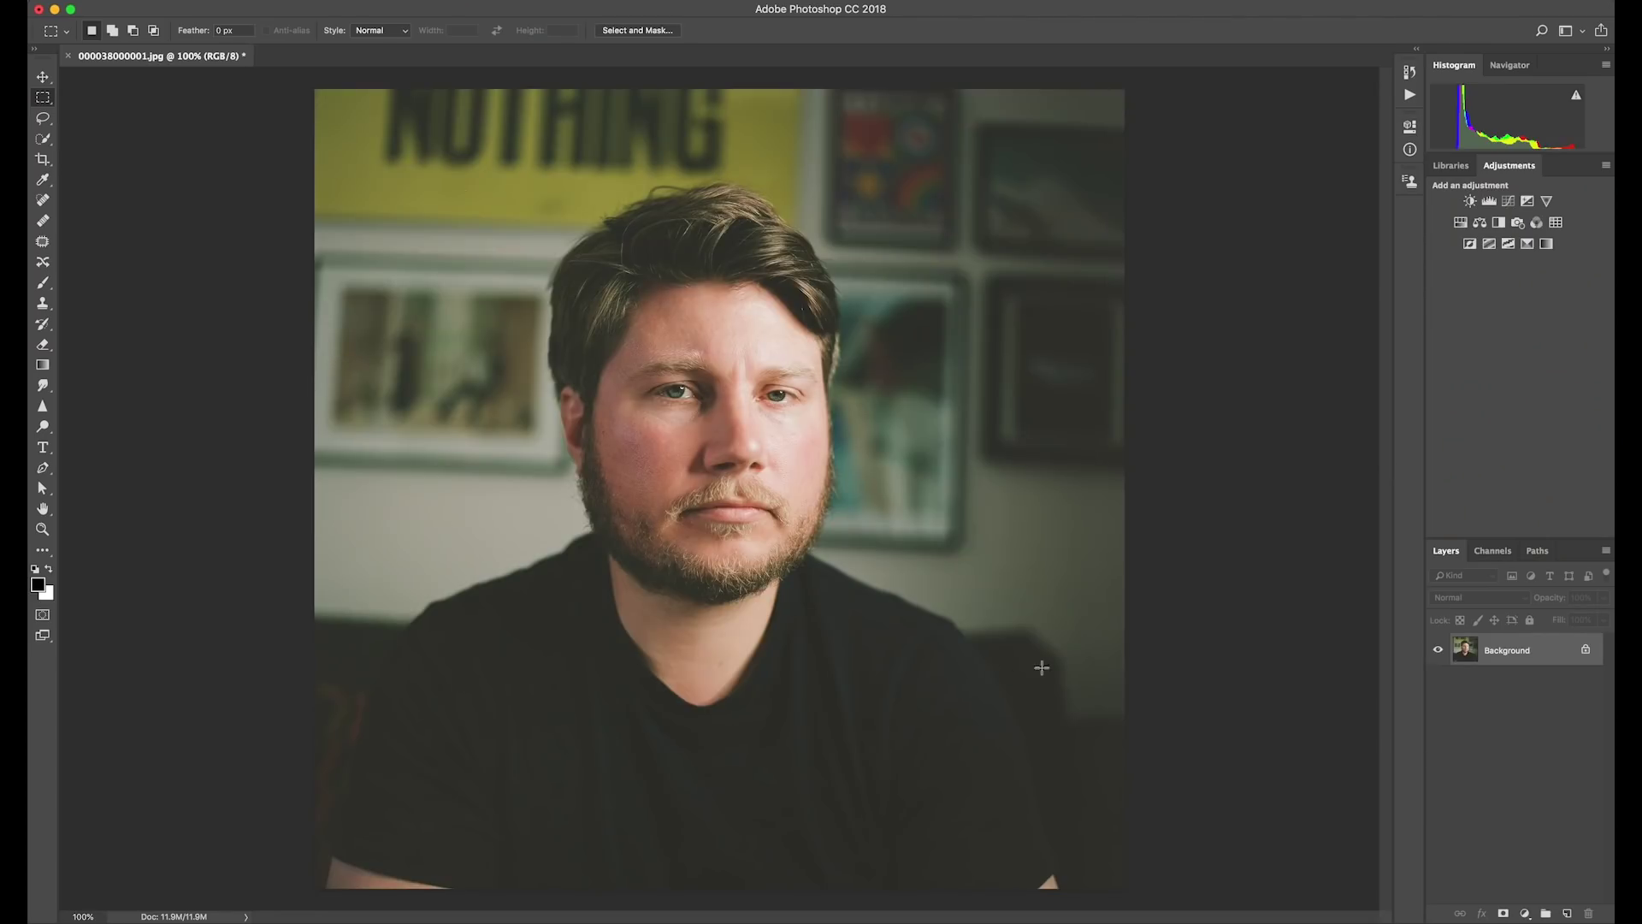
{"action": "left_click", "coordinate": [1509, 201]}
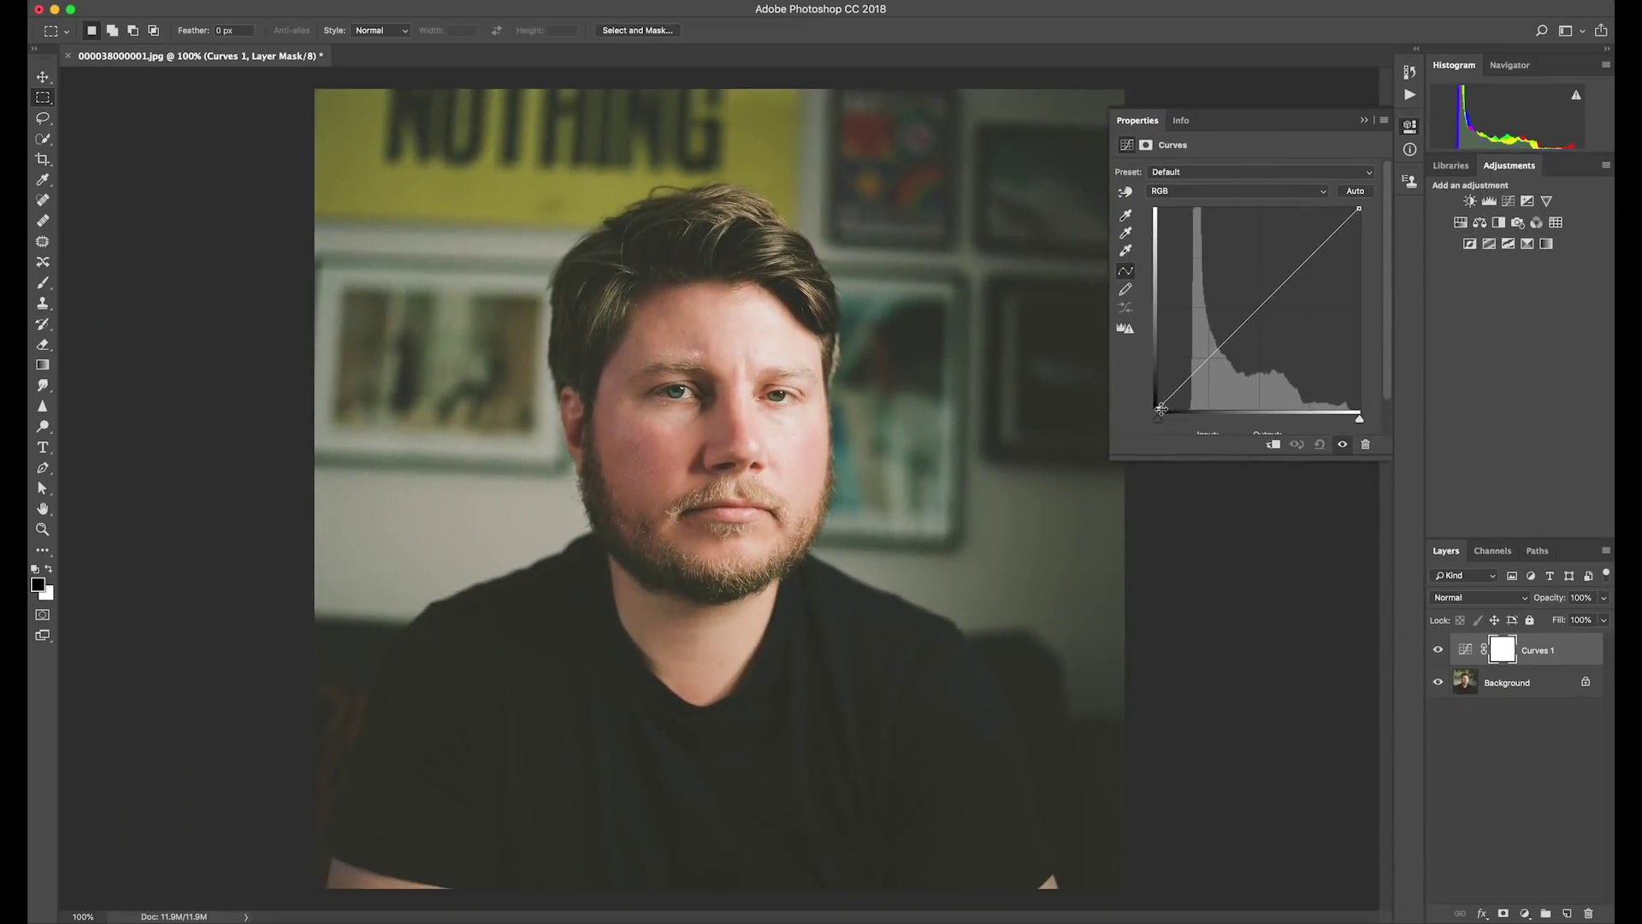
{"action": "left_click_drag", "start_coordinate": [456, 757], "coordinate": [485, 751]}
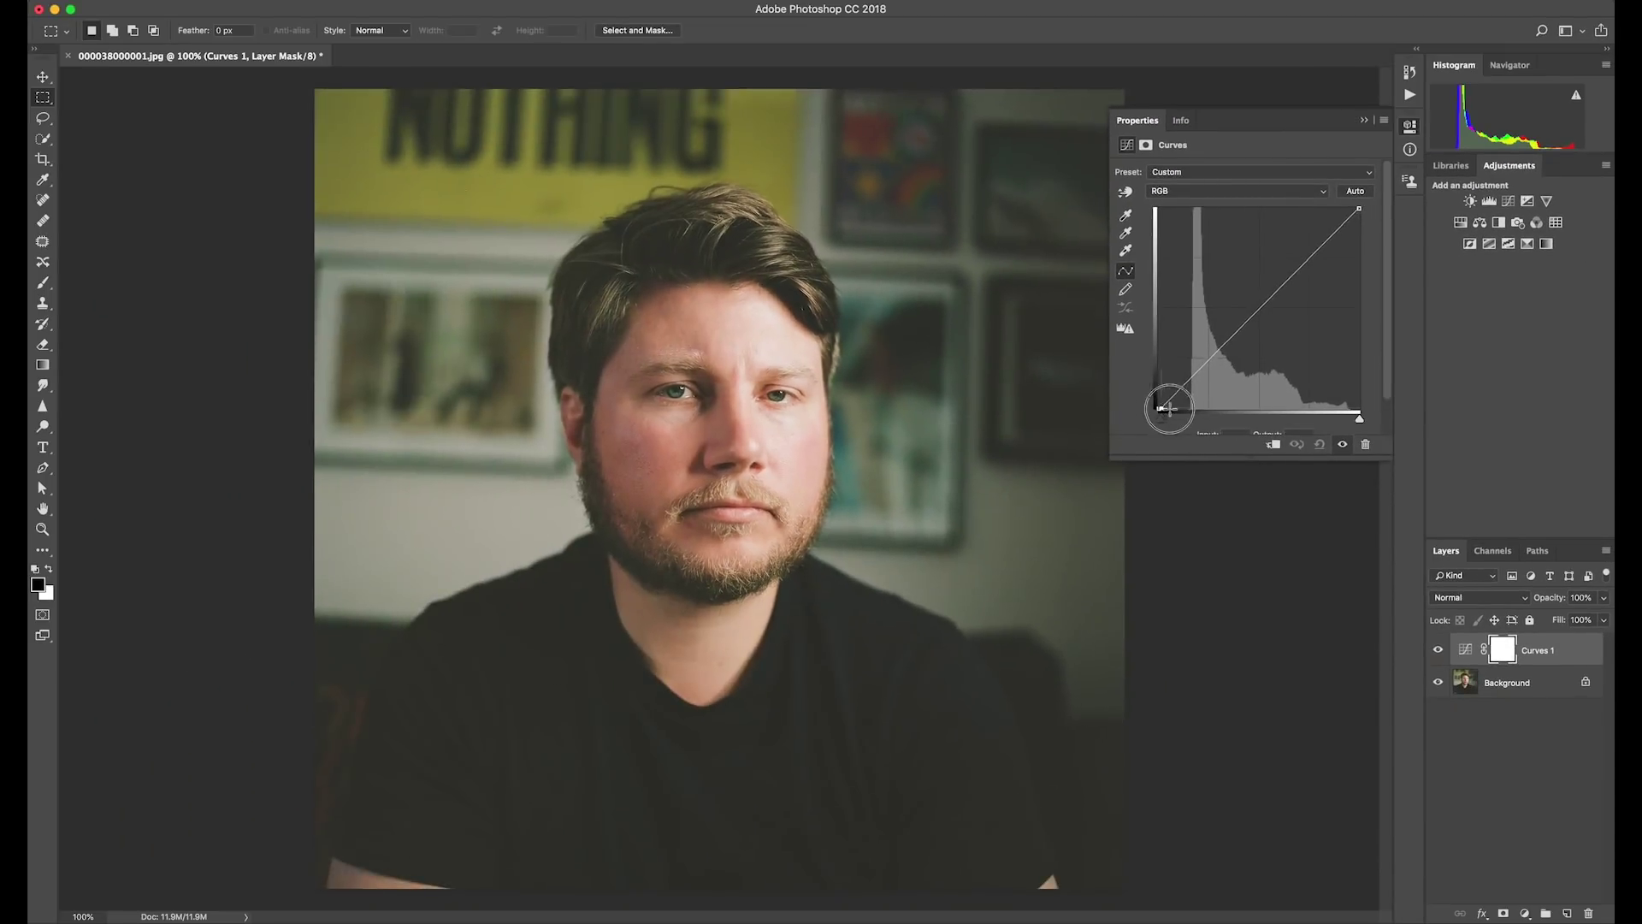
{"action": "left_click_drag", "start_coordinate": [1168, 409], "coordinate": [1187, 408]}
{"action": "left_click", "coordinate": [1361, 115]}
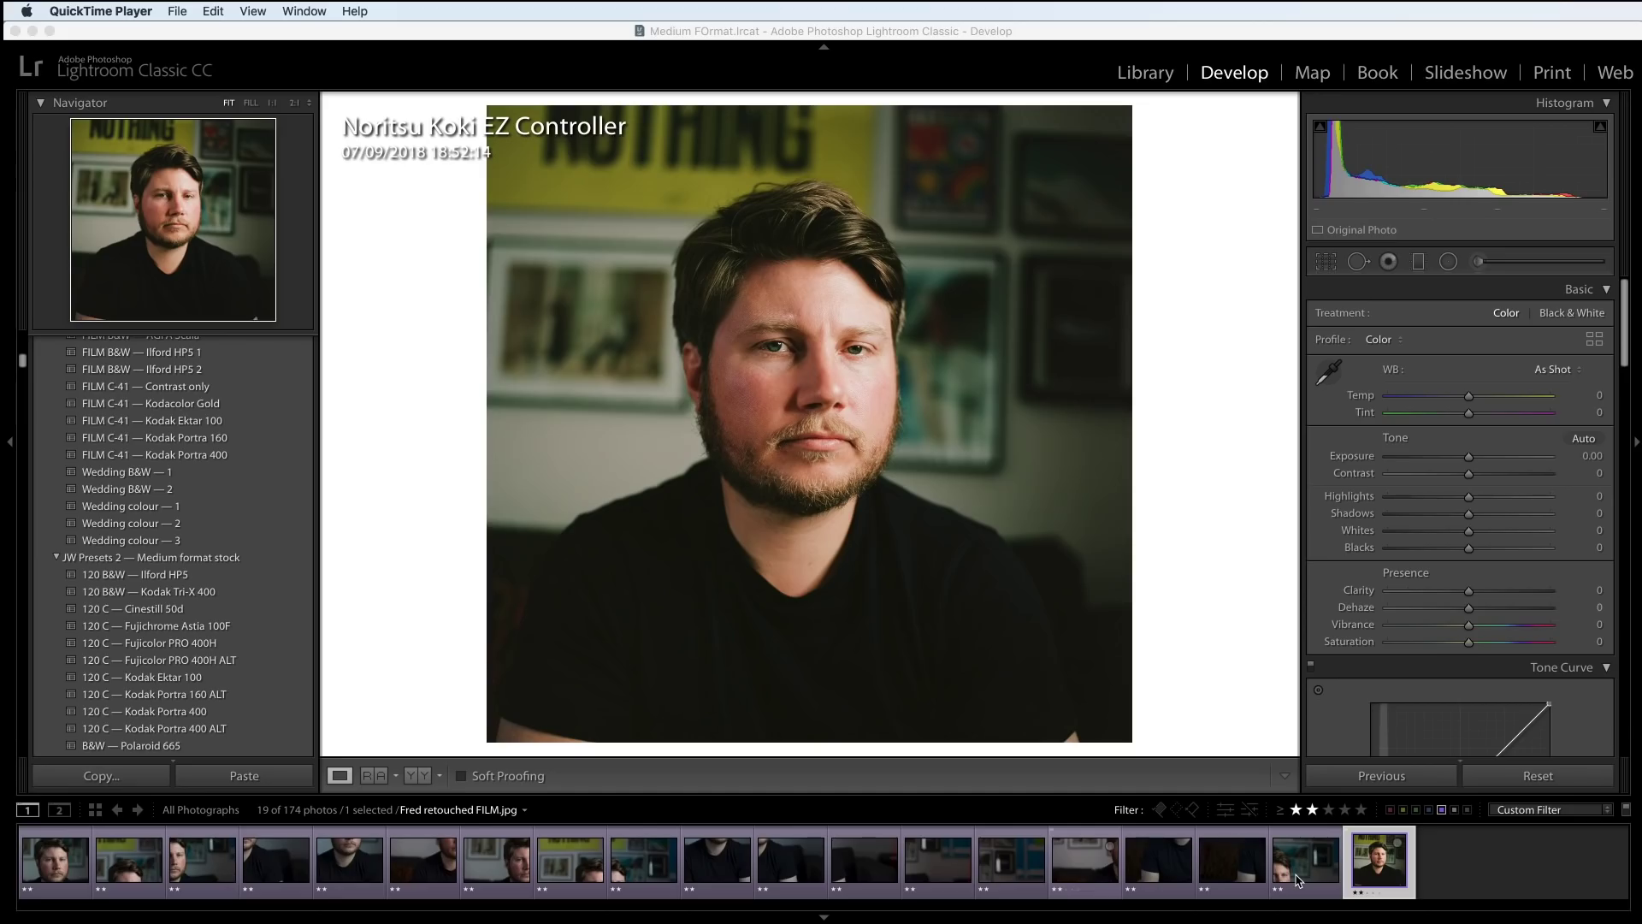
Select the eighteen digital frames from last to first and choose Photo Merge > Panorama
{"action": "left_click", "coordinate": [1299, 881]}
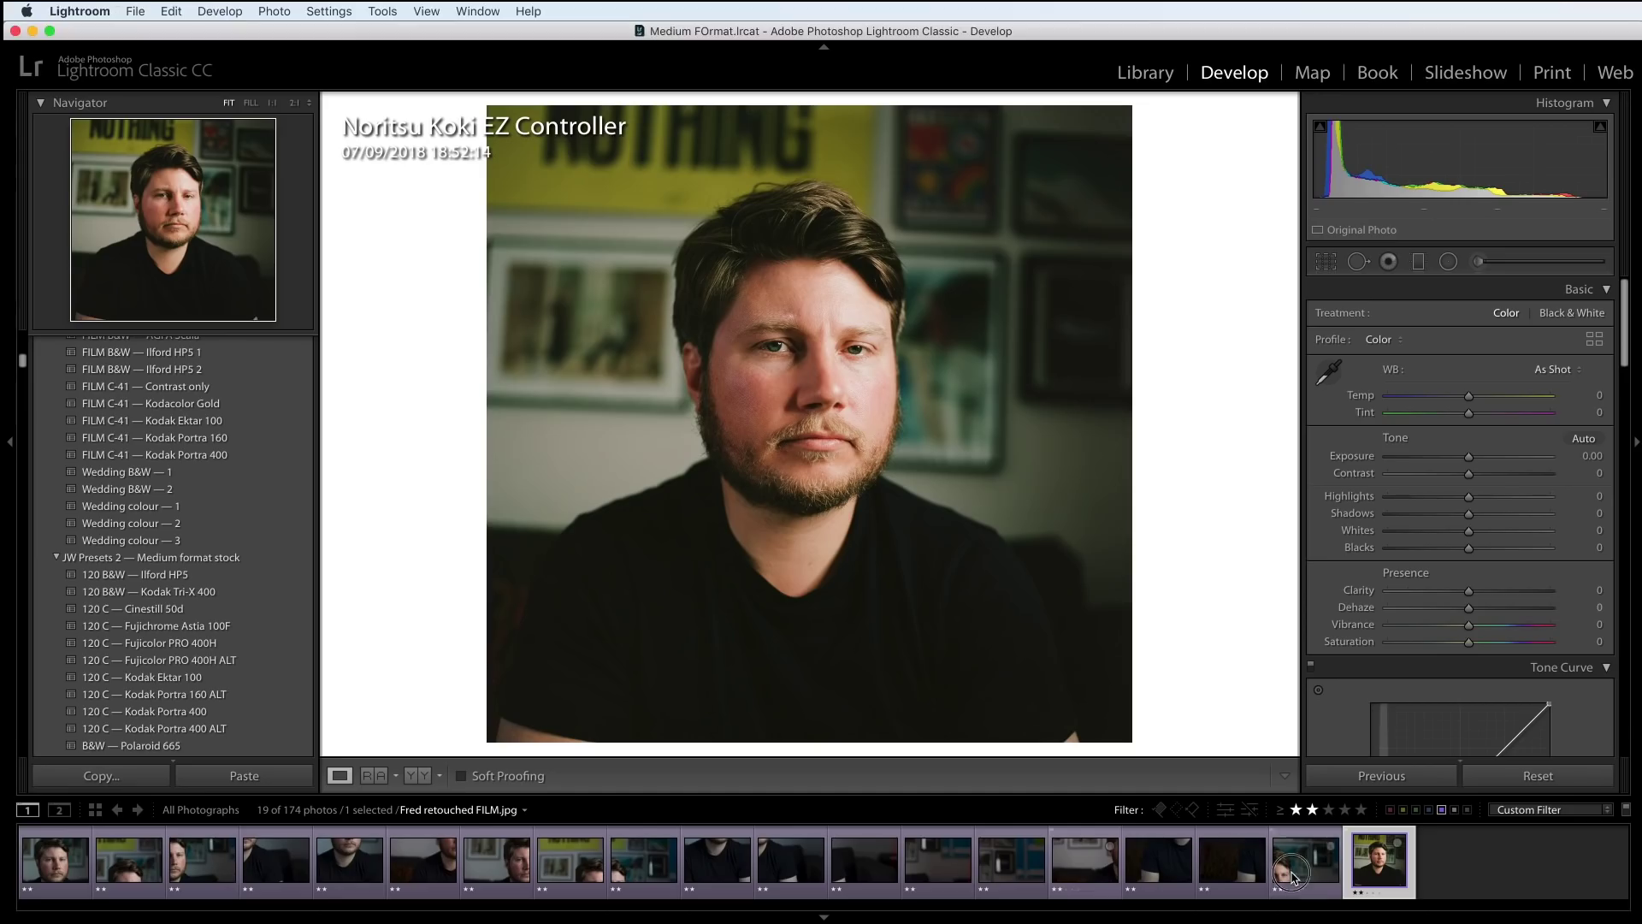
{"action": "left_click", "coordinate": [53, 860]}
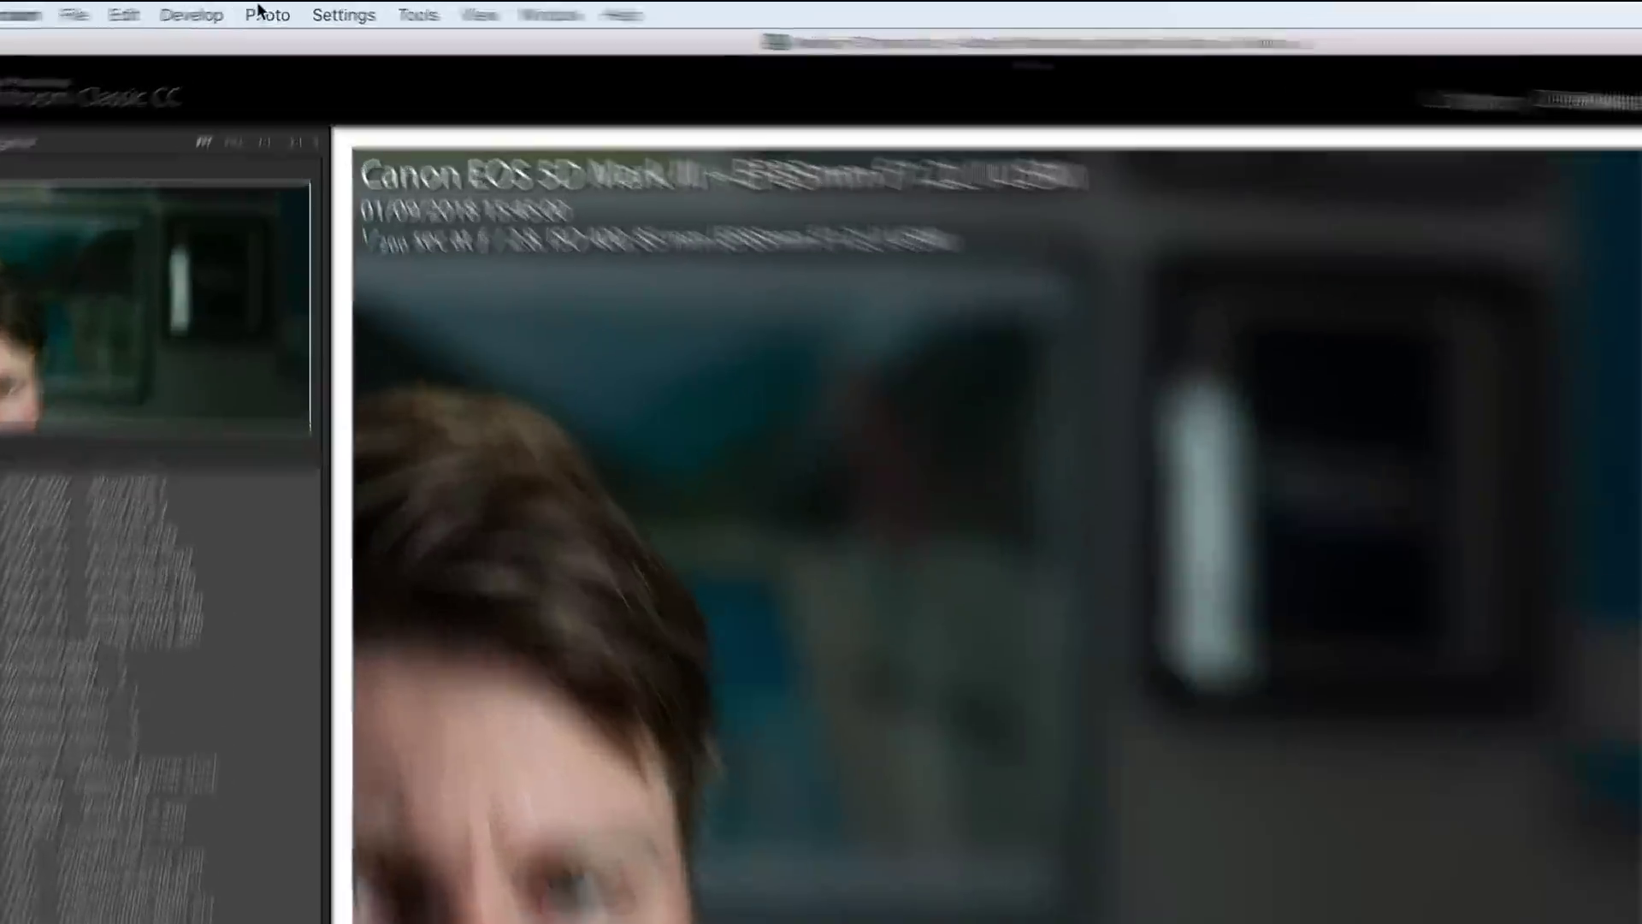
{"action": "left_click", "coordinate": [274, 10]}
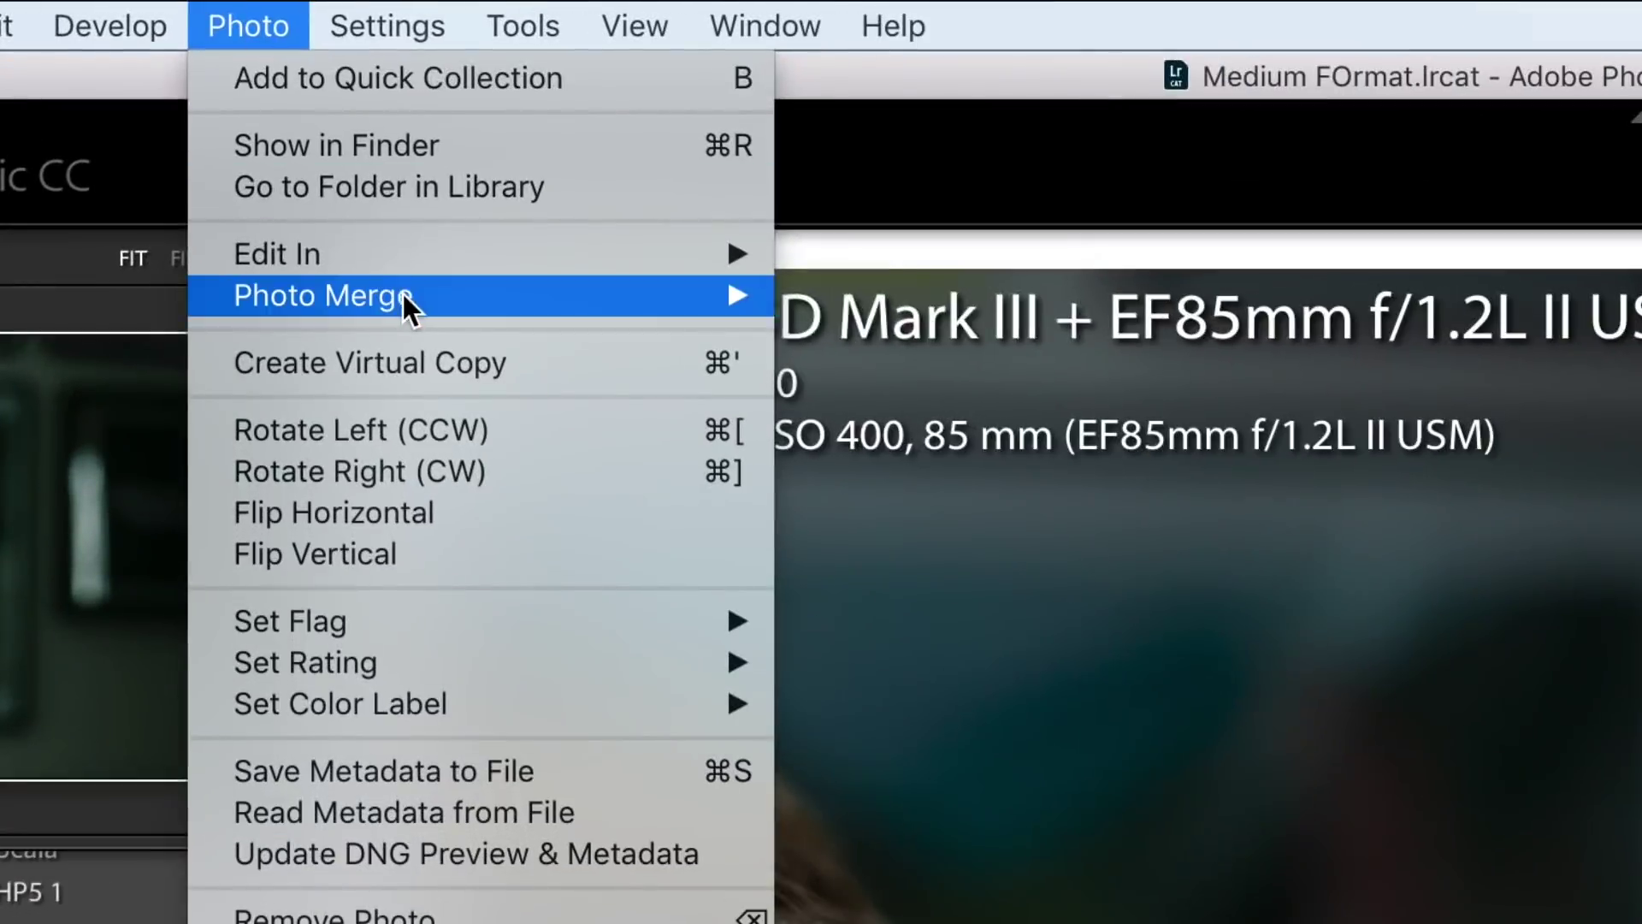
{"action": "mouse_move", "coordinate": [411, 308]}
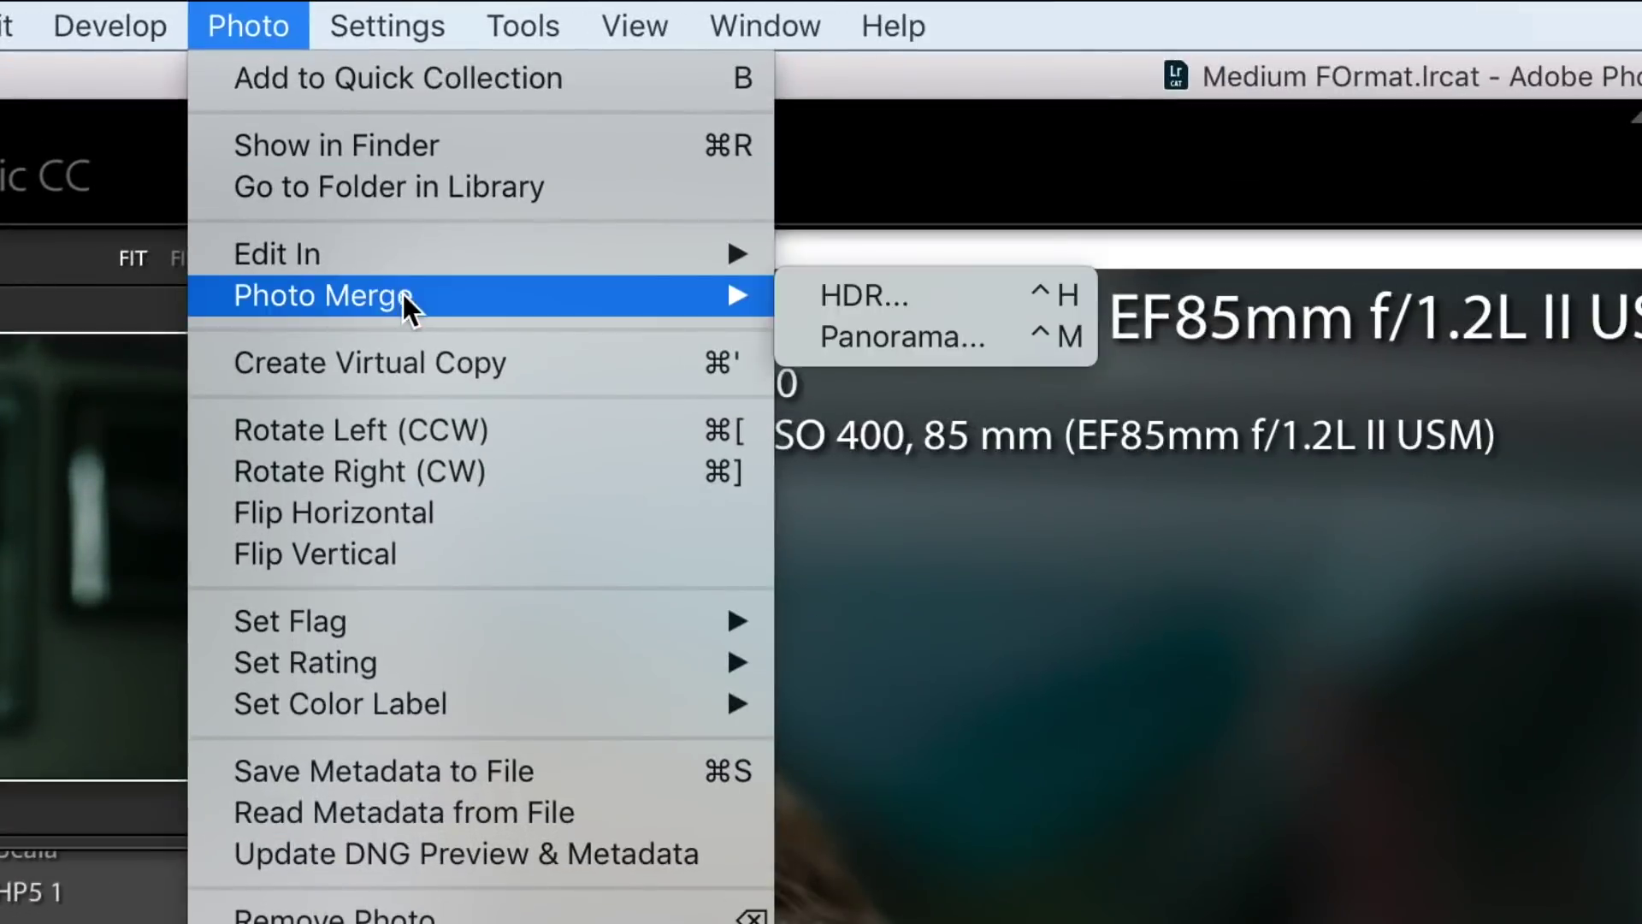
{"action": "left_click", "coordinate": [915, 342]}
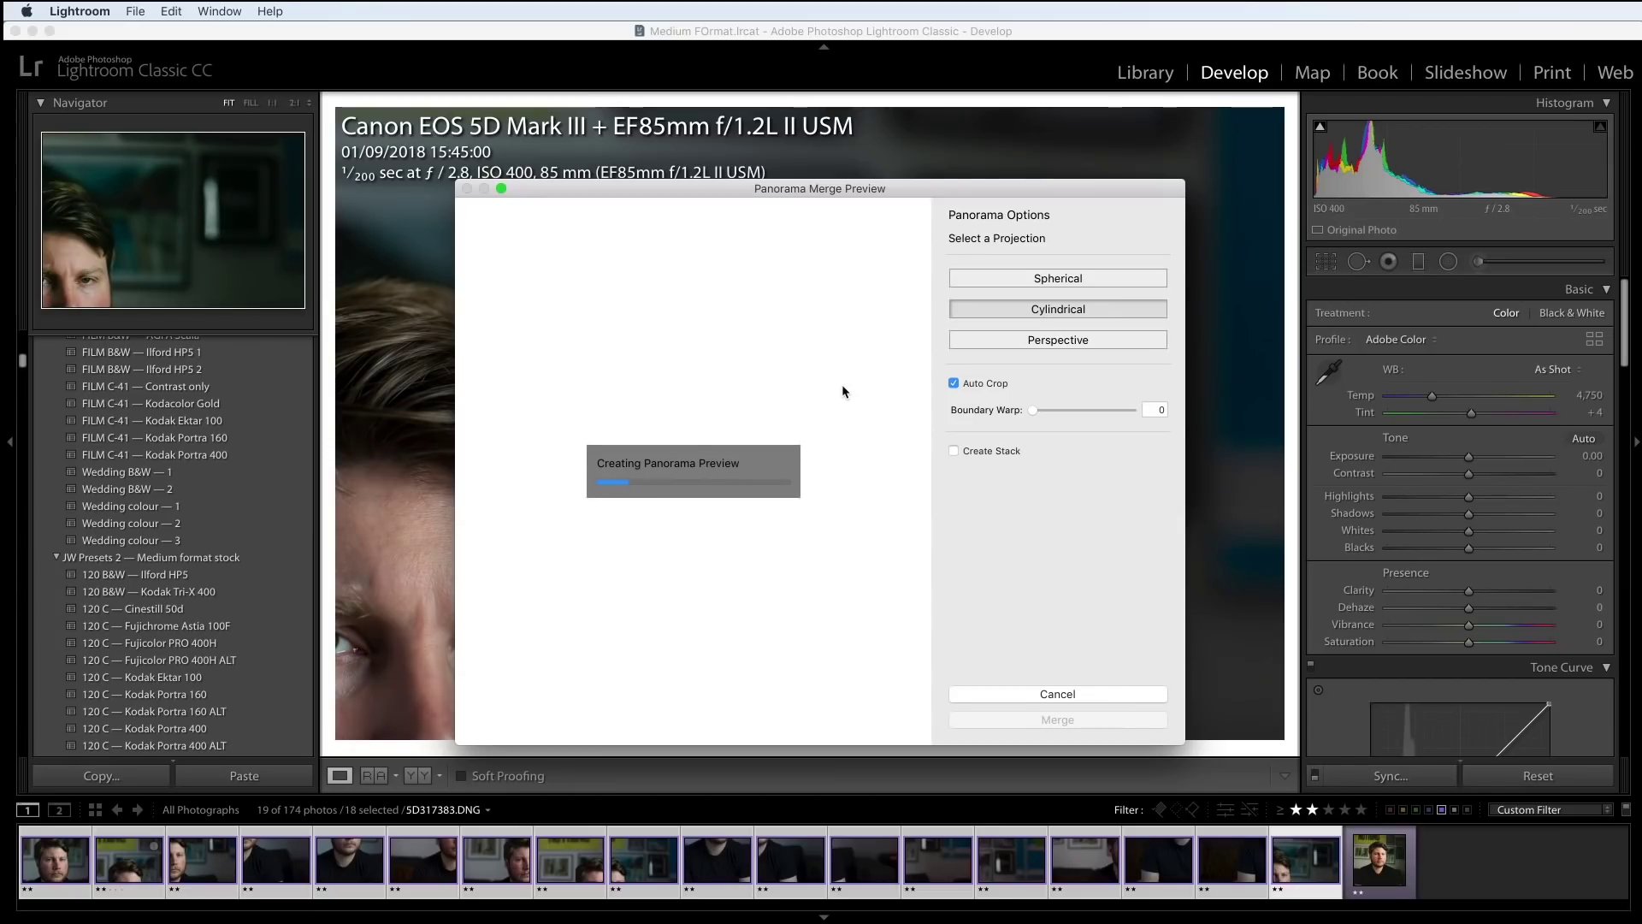
Preview the stitch with Auto Crop off, re-enable it, and merge the Cylindrical panorama 5D317263-Pano.dng
{"action": "left_click", "coordinate": [954, 383]}
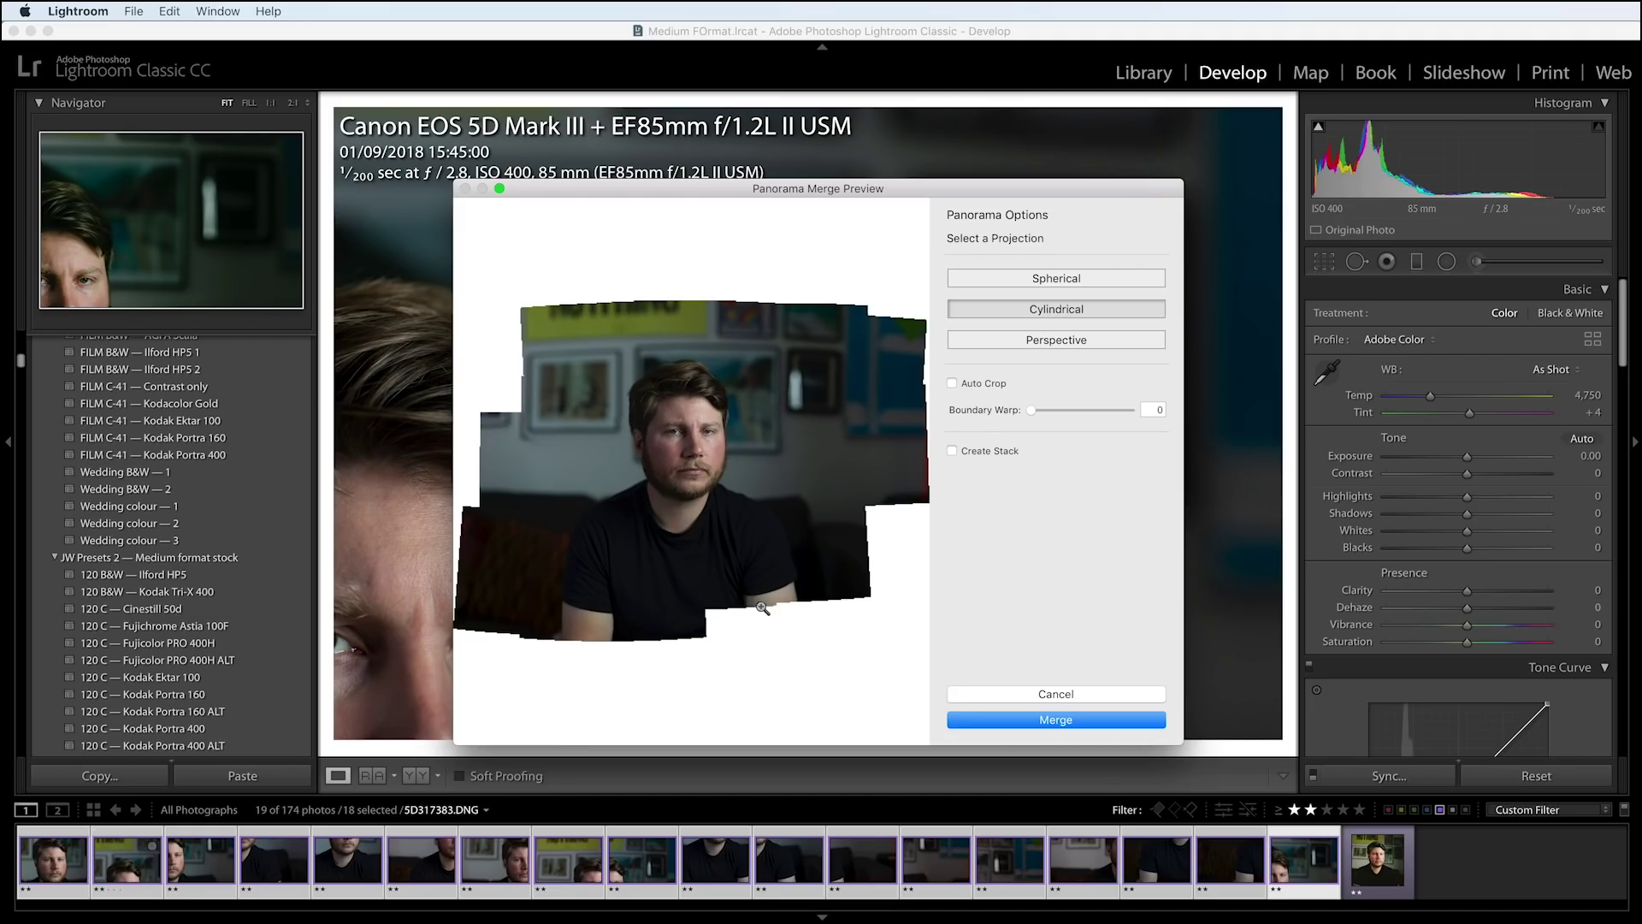
{"action": "left_click", "coordinate": [953, 384]}
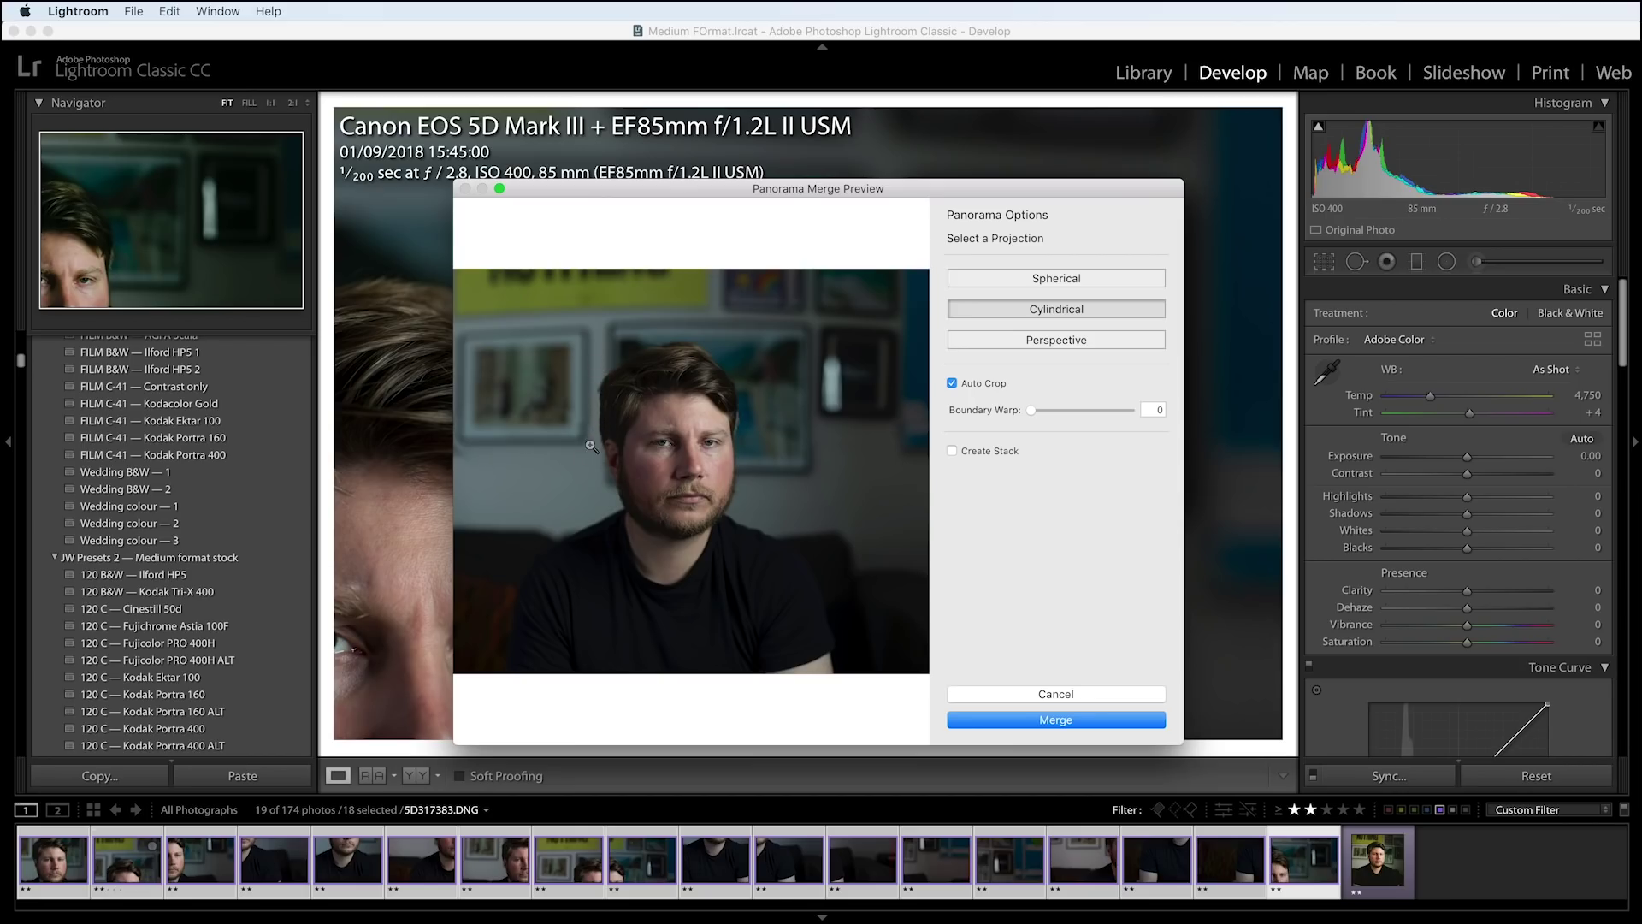
{"action": "left_click", "coordinate": [1026, 723]}
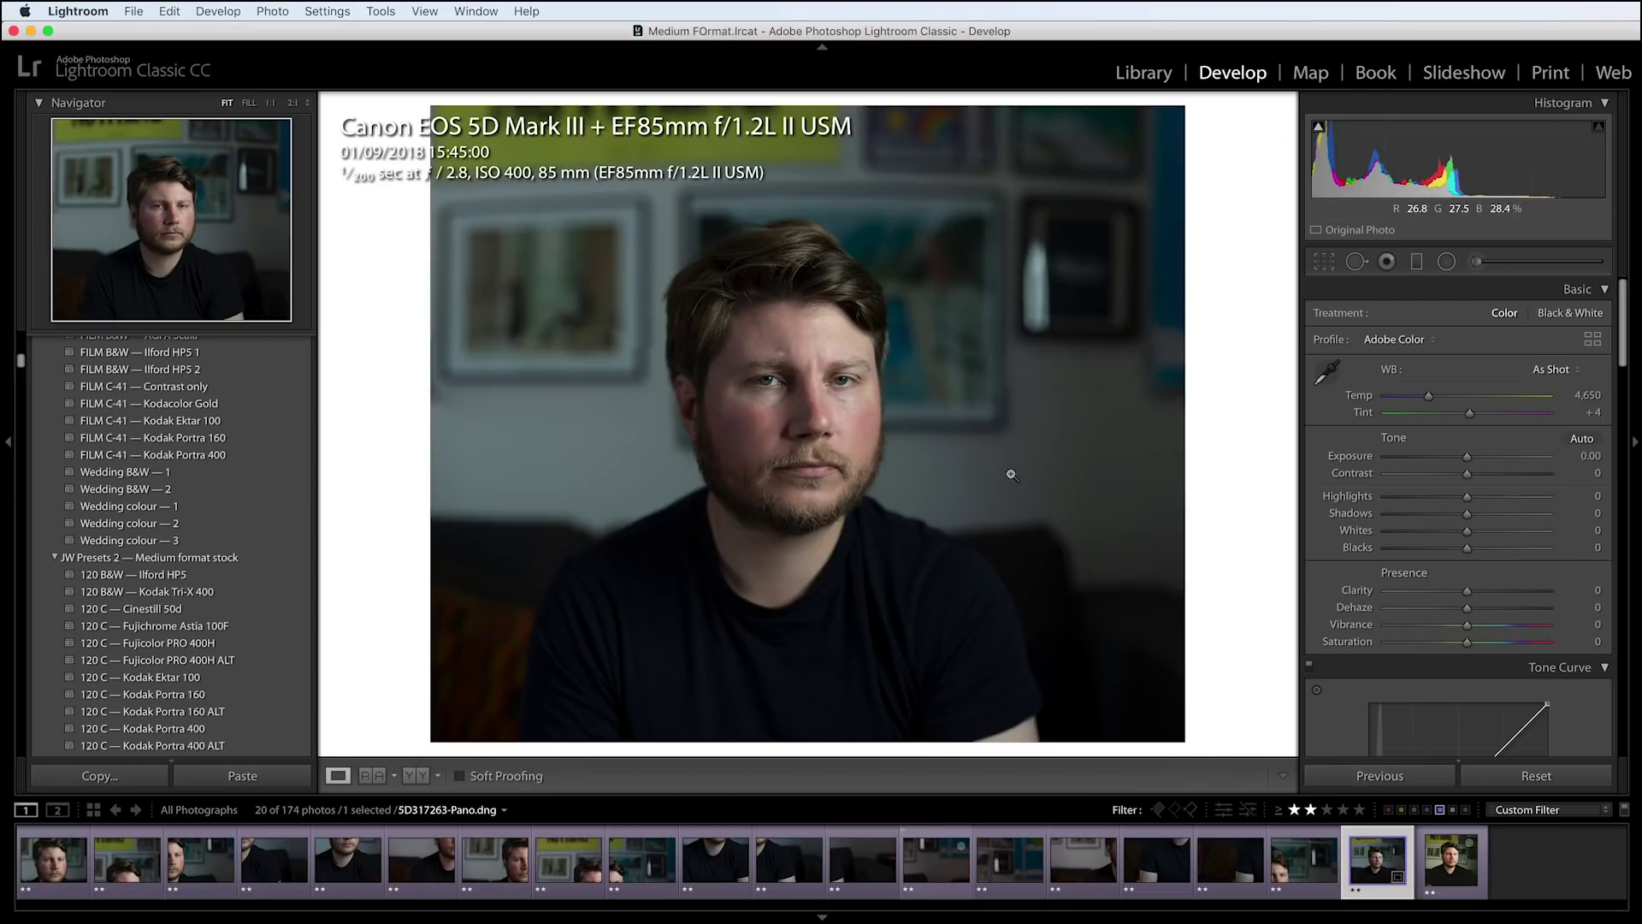
Inspect the panorama's eye and cheek at 1:1, then set the Noritsu film scan as the Reference photo
{"action": "left_click", "coordinate": [846, 381]}
{"action": "left_click_drag", "start_coordinate": [896, 675], "coordinate": [821, 454]}
{"action": "left_click", "coordinate": [798, 377]}
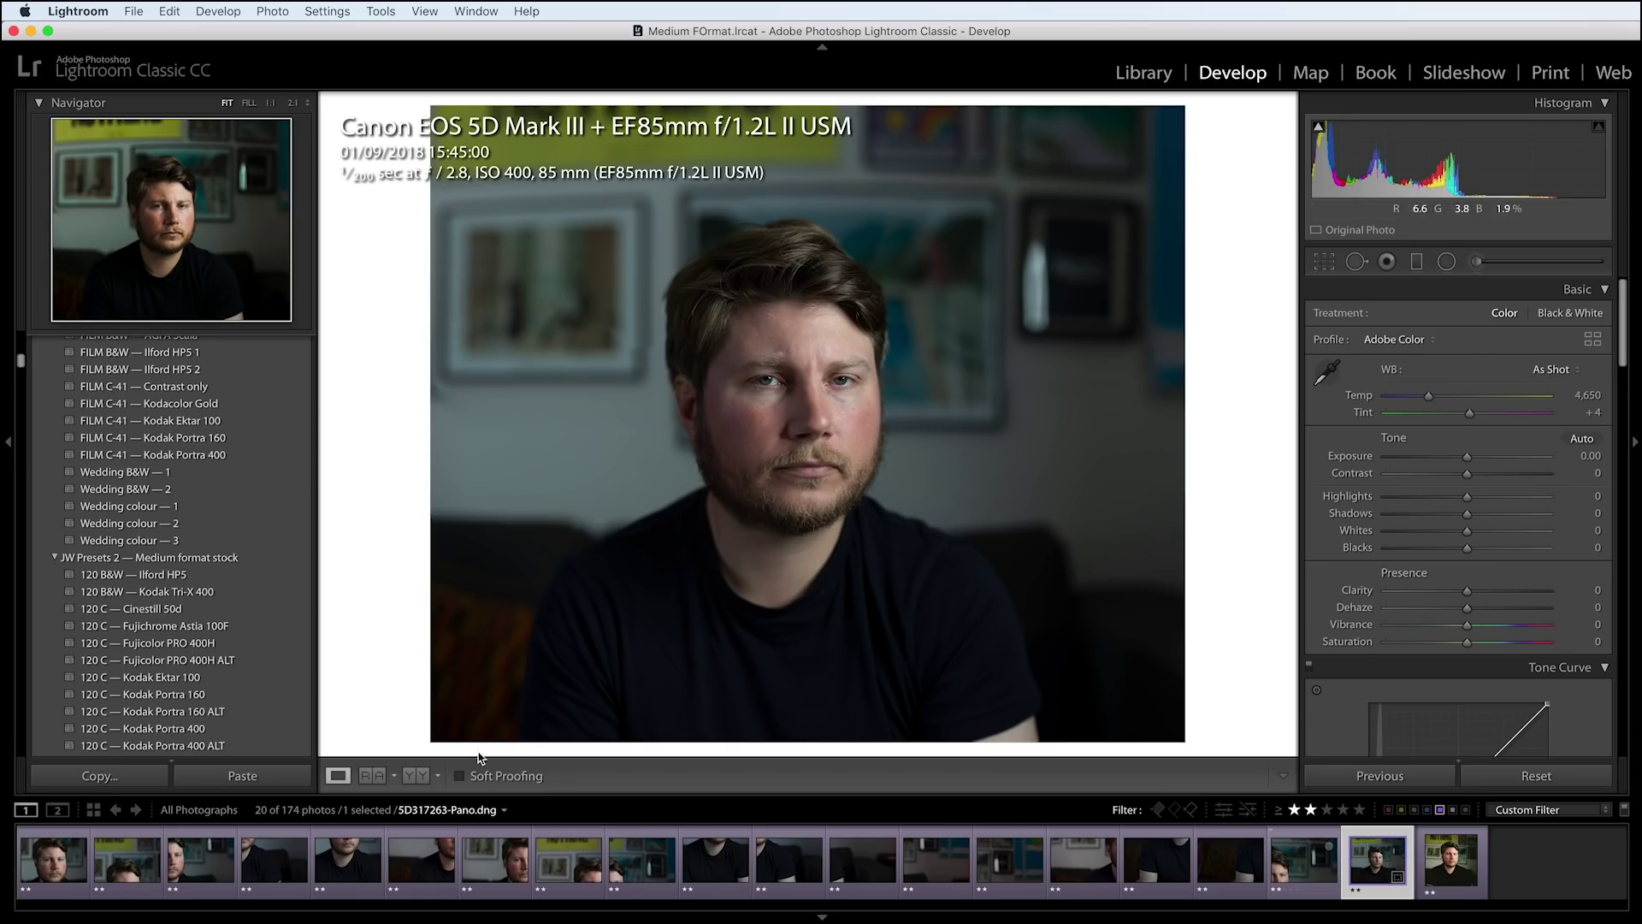
{"action": "left_click", "coordinate": [372, 775]}
{"action": "left_click_drag", "start_coordinate": [1454, 862], "coordinate": [726, 592]}
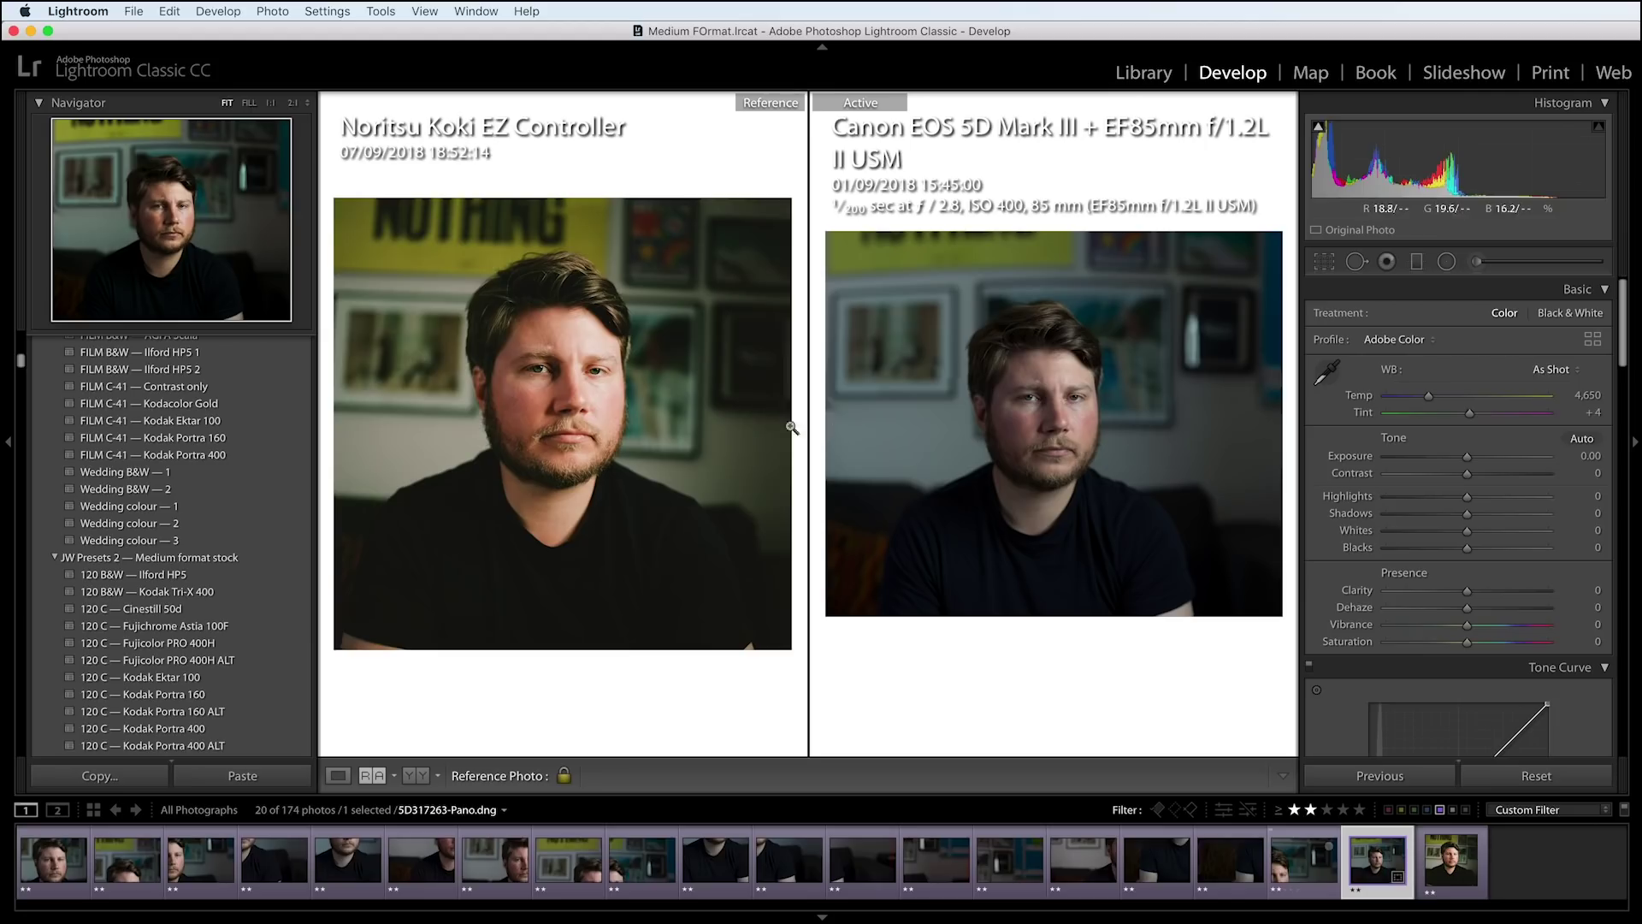
Crop the panorama edges inward to a square portrait framing and apply the crop
{"action": "left_click", "coordinate": [1324, 261]}
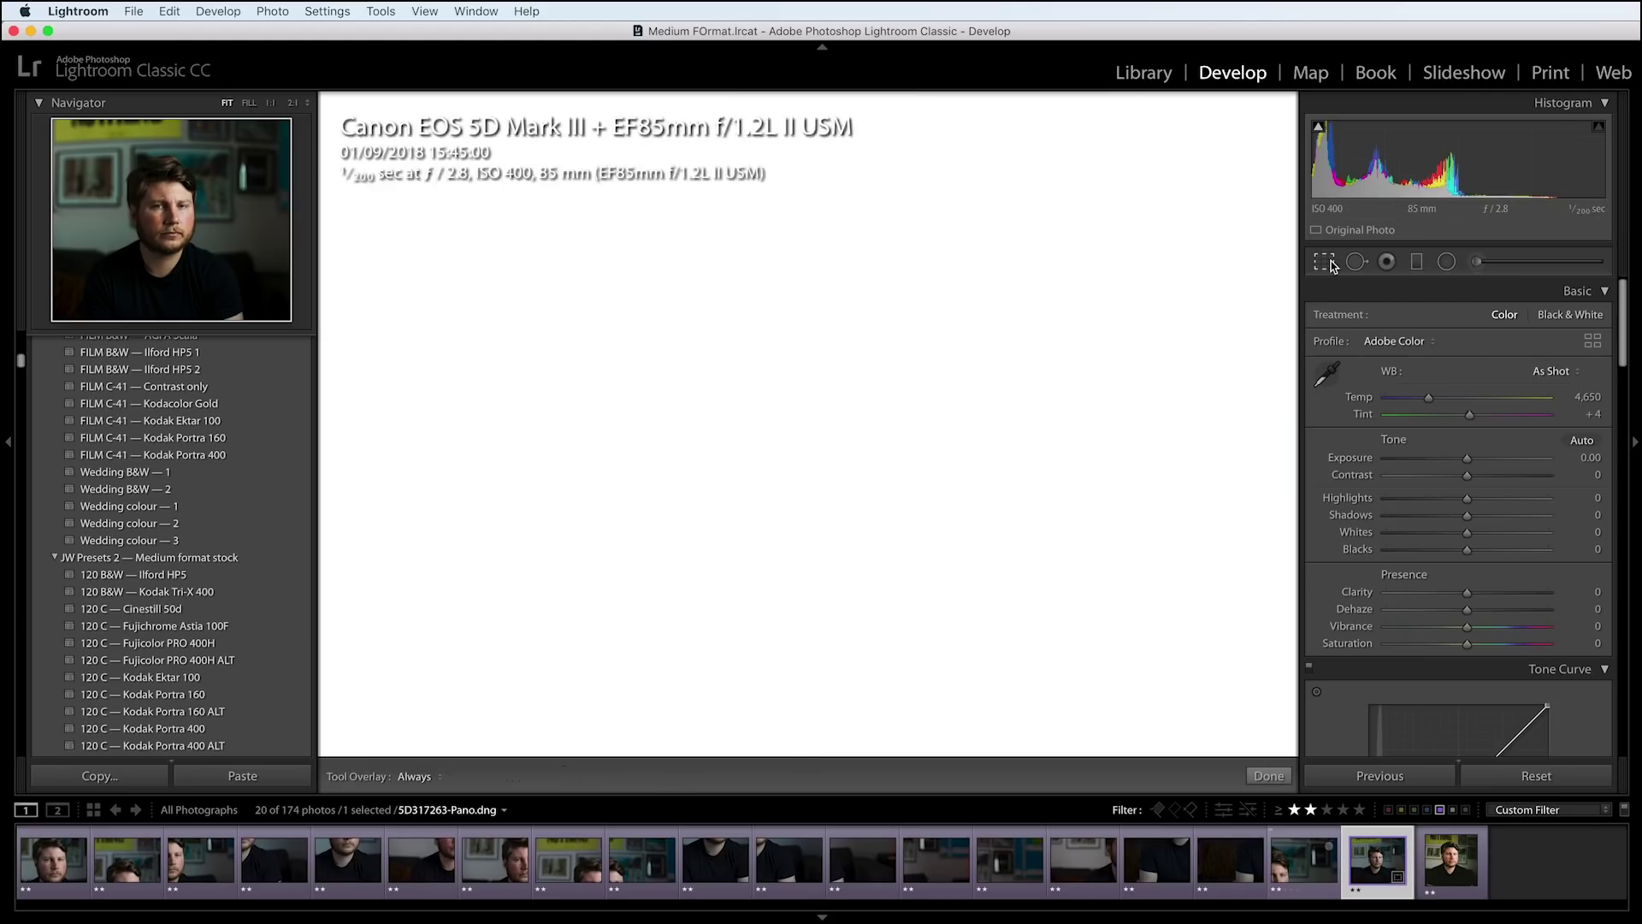
{"action": "left_click_drag", "start_coordinate": [1265, 421], "coordinate": [1100, 422]}
{"action": "left_click_drag", "start_coordinate": [503, 422], "coordinate": [862, 623]}
{"action": "key", "text": "r"}
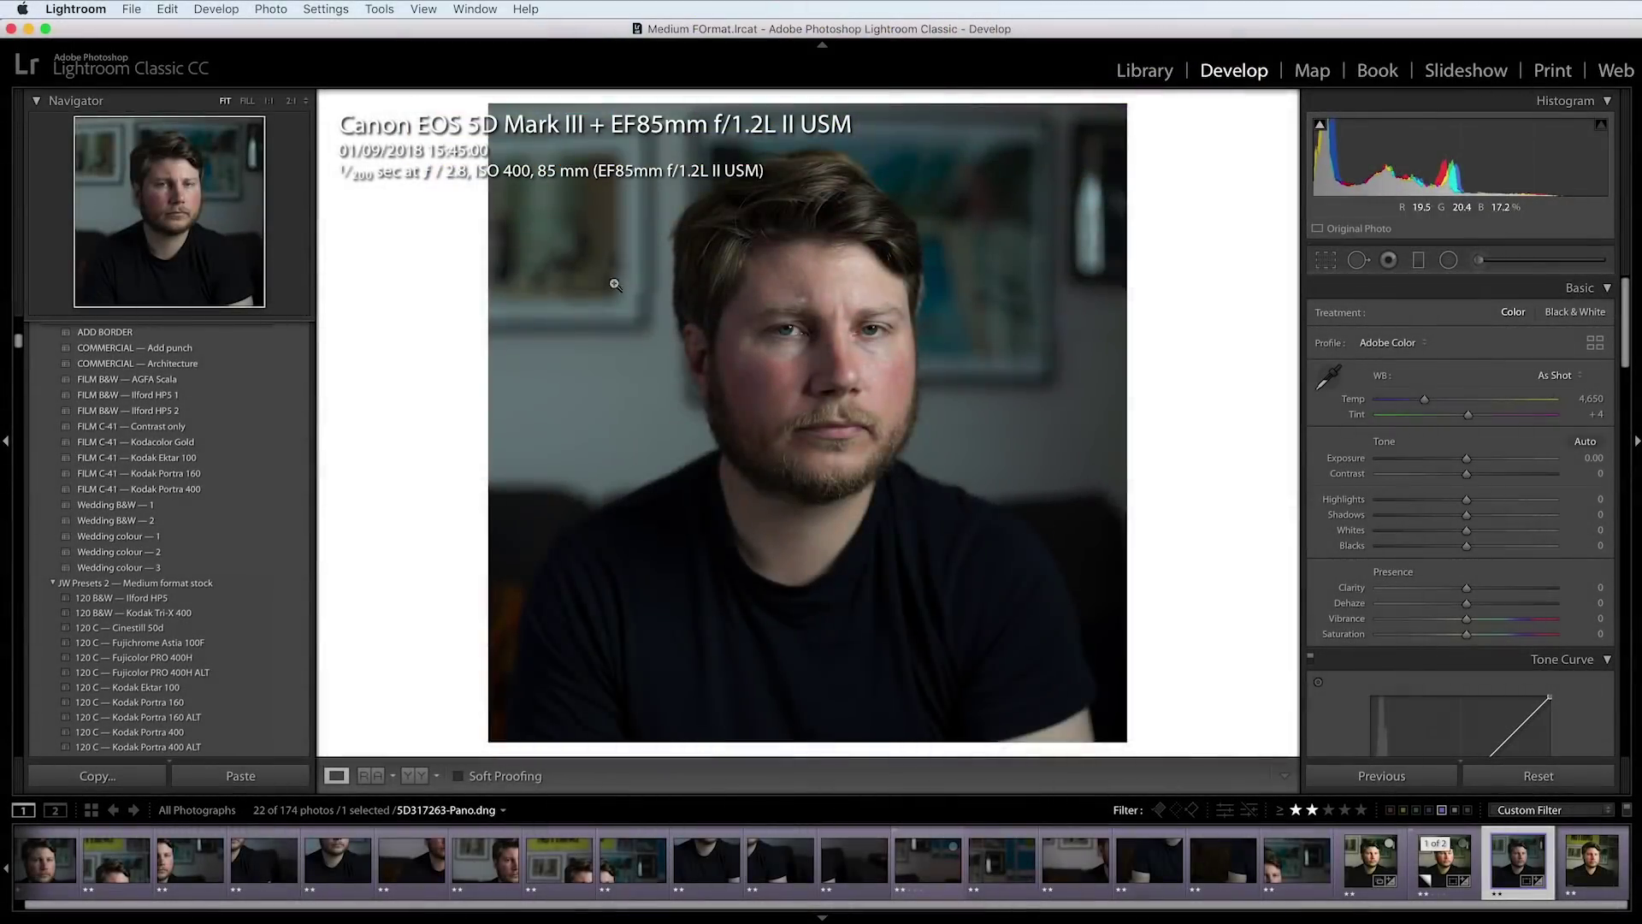
Check hair and ear detail at 1:1, return to Fit, and edit the panorama in Photoshop
{"action": "left_click", "coordinate": [642, 304]}
{"action": "left_click_drag", "start_coordinate": [715, 282], "coordinate": [865, 447]}
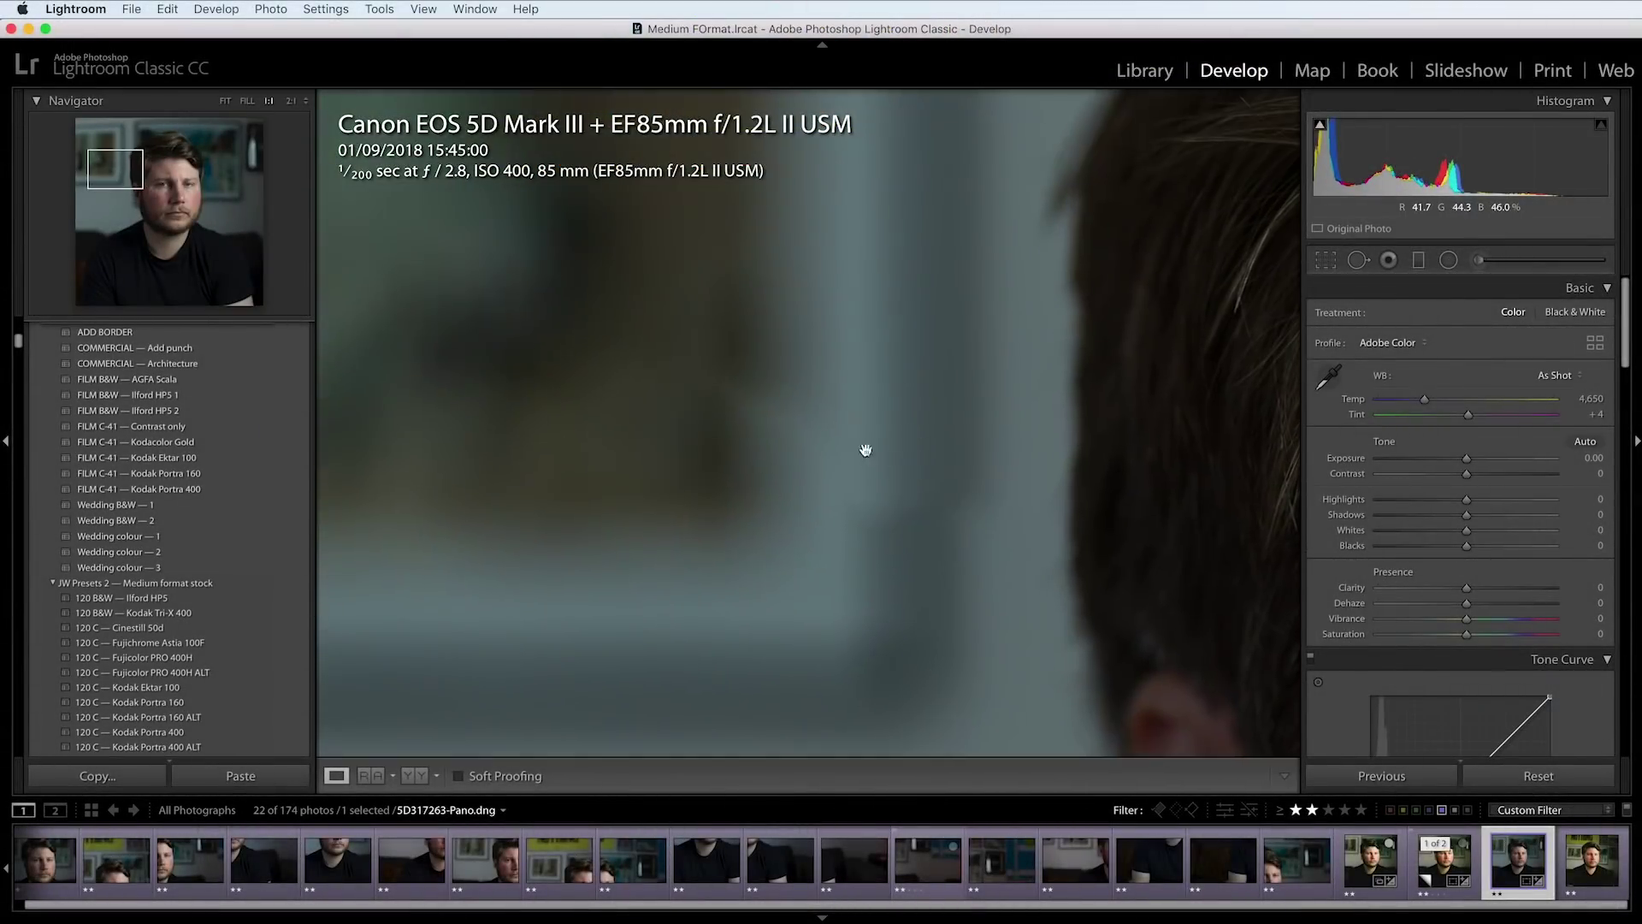
{"action": "left_click", "coordinate": [824, 440]}
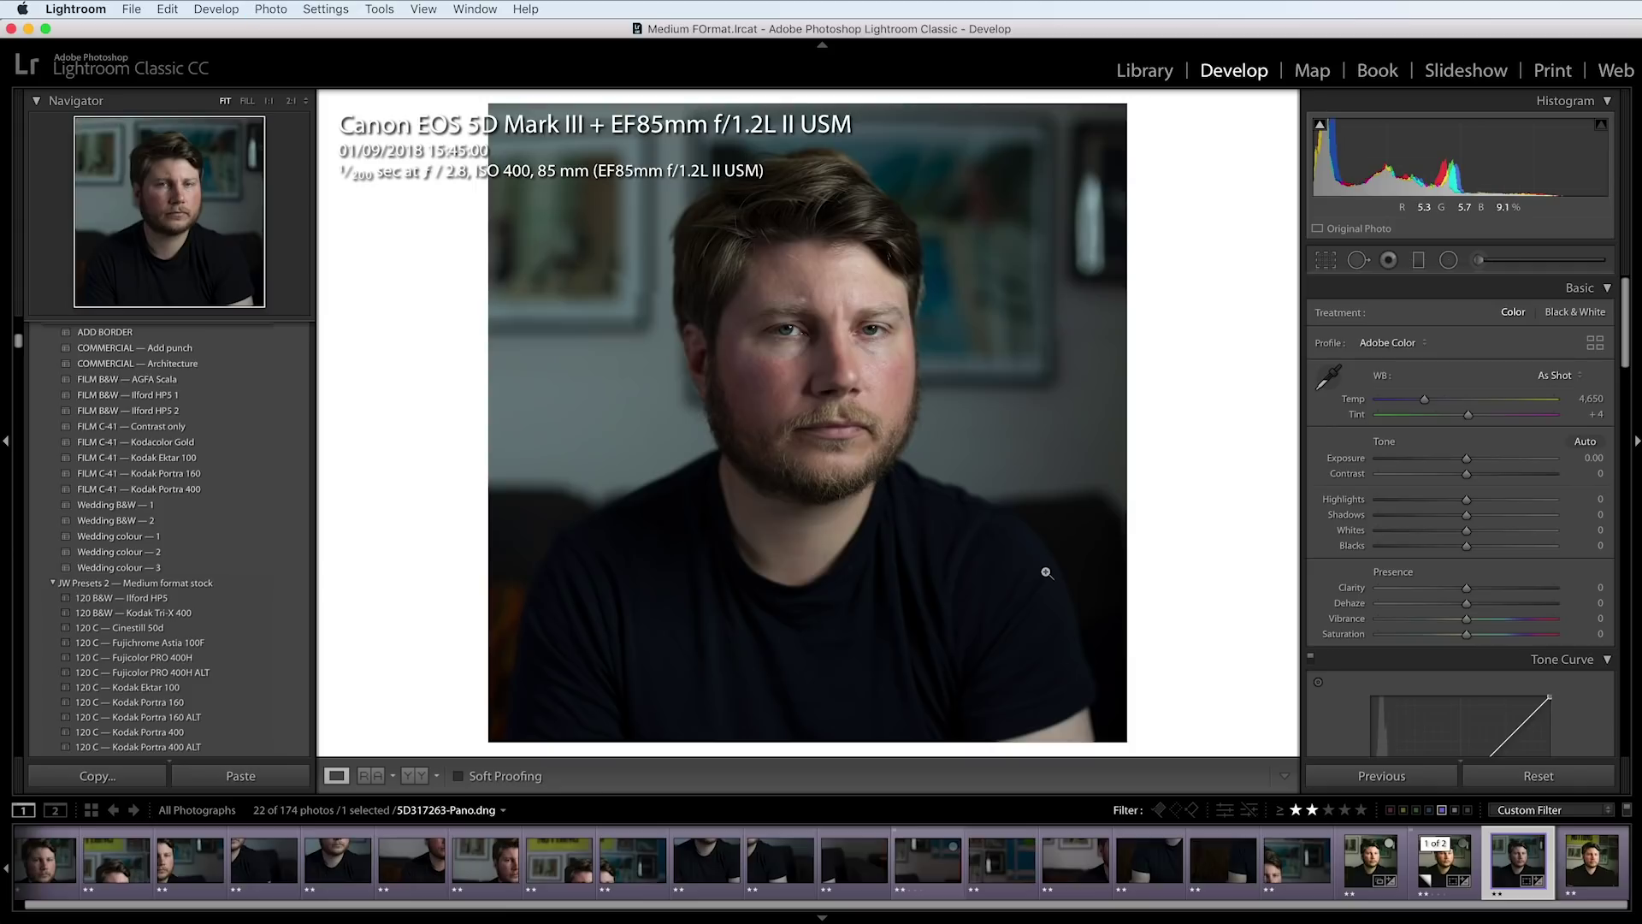
{"action": "key", "text": "super+e"}
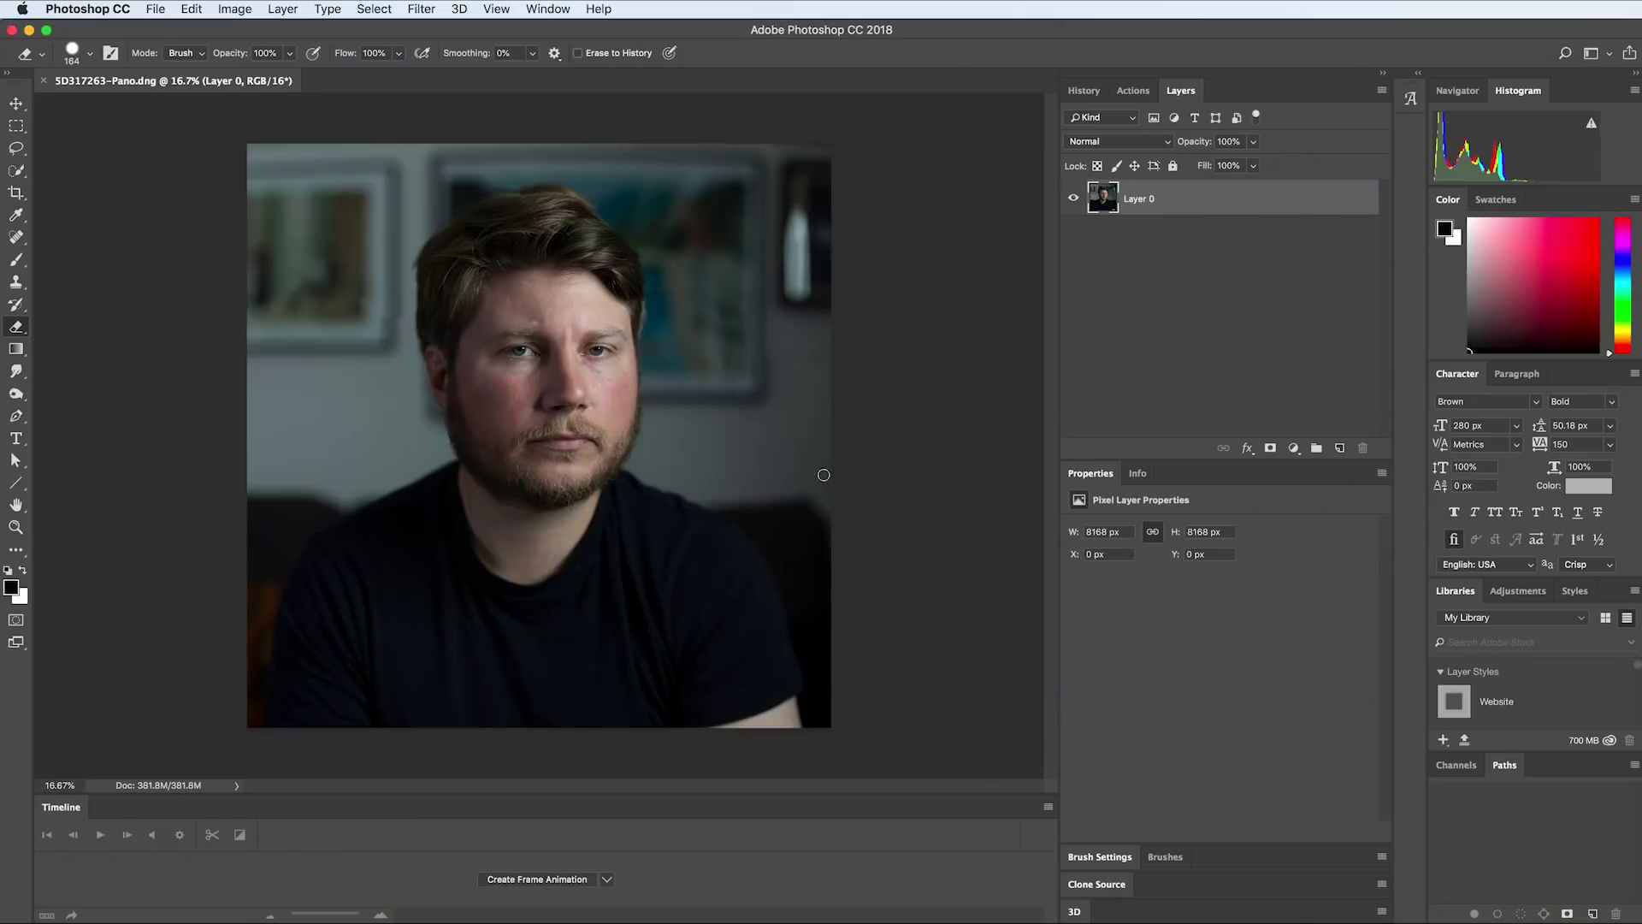
Switch from Photoshop back to Lightroom Classic with Cmd+Tab
{"action": "key", "text": "super+Tab"}
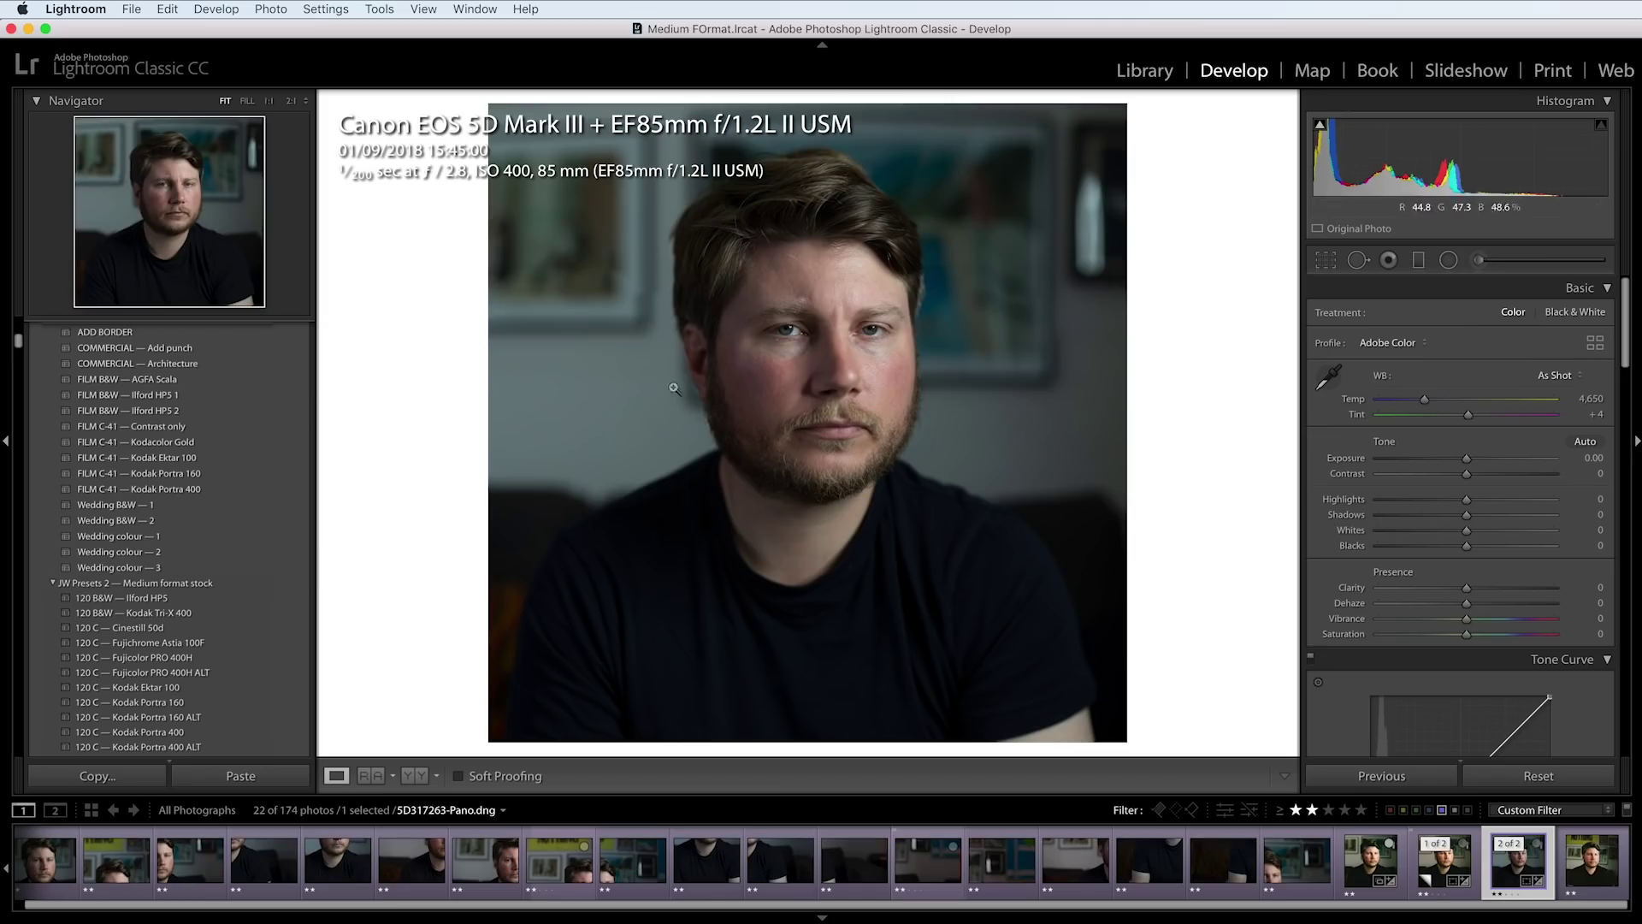
Send the close-up half-face frame SD317270.DNG to Photoshop as a second document
{"action": "left_click", "coordinate": [485, 864]}
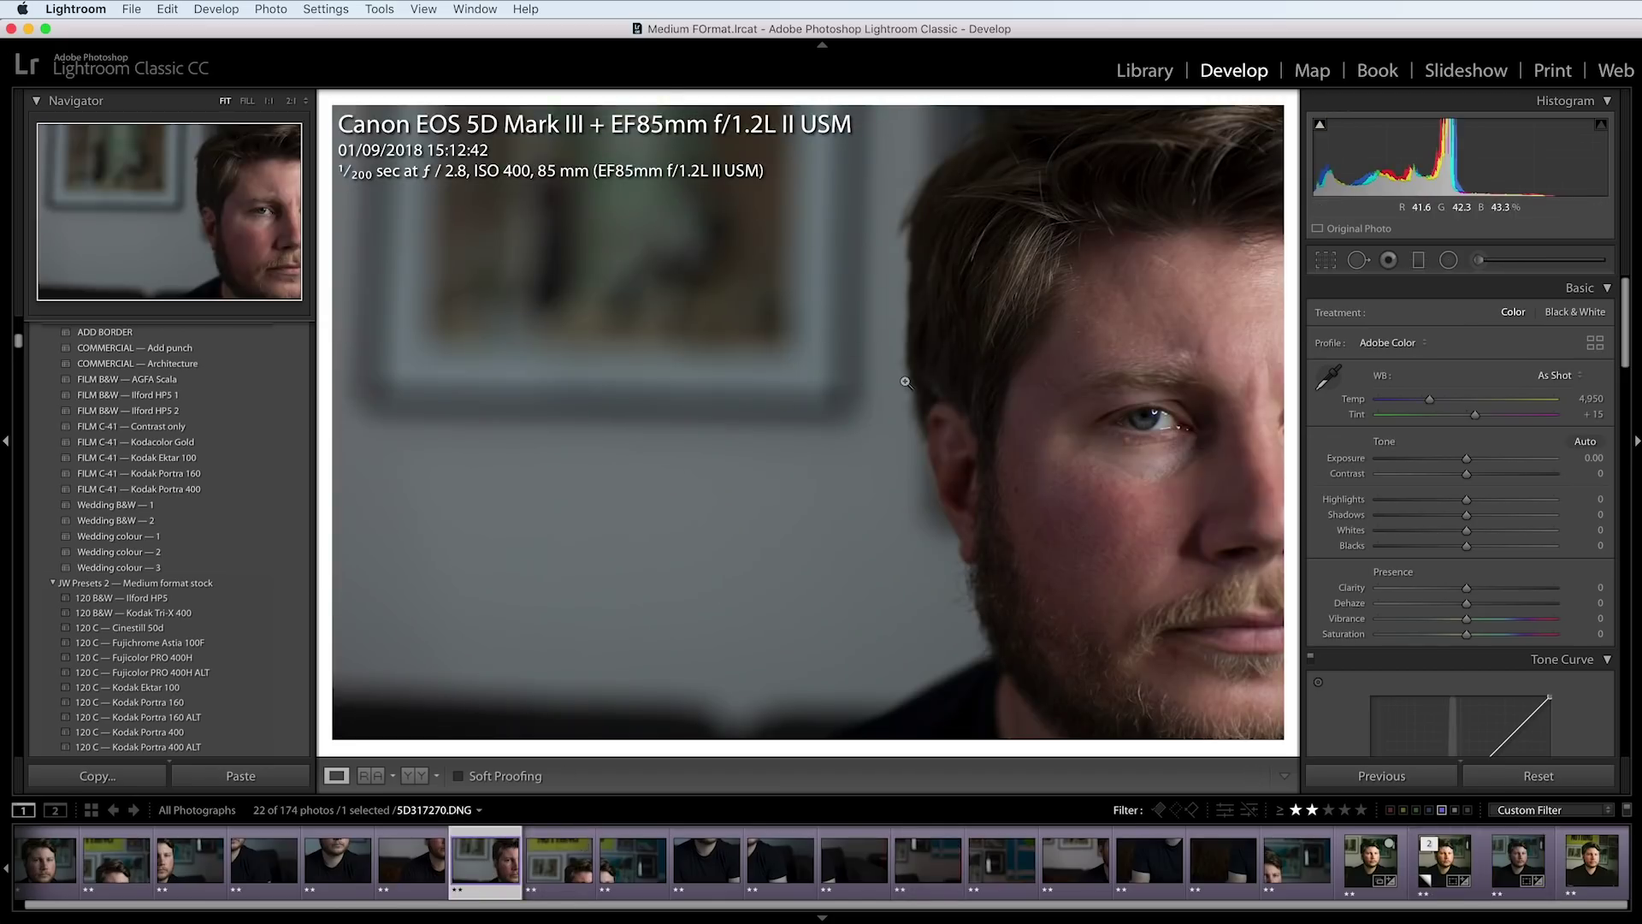
{"action": "key", "text": "super+e"}
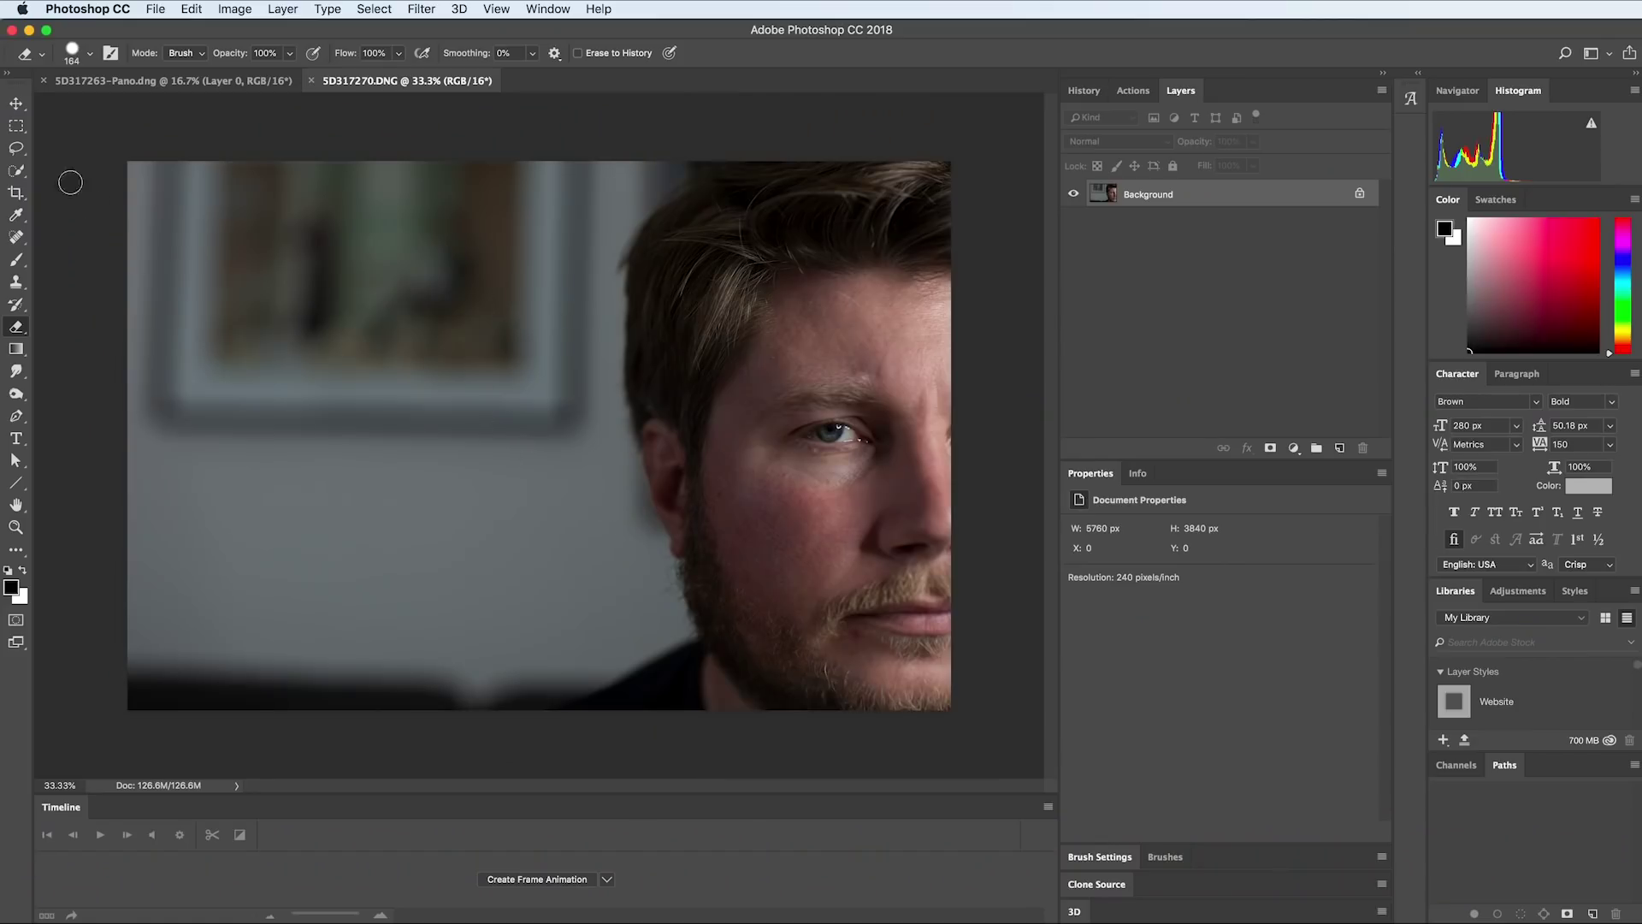
Copy a rectangle of the close-up down to the chin and paste it over the panorama's face
{"action": "left_click", "coordinate": [17, 127]}
{"action": "left_click_drag", "start_coordinate": [235, 178], "coordinate": [832, 679]}
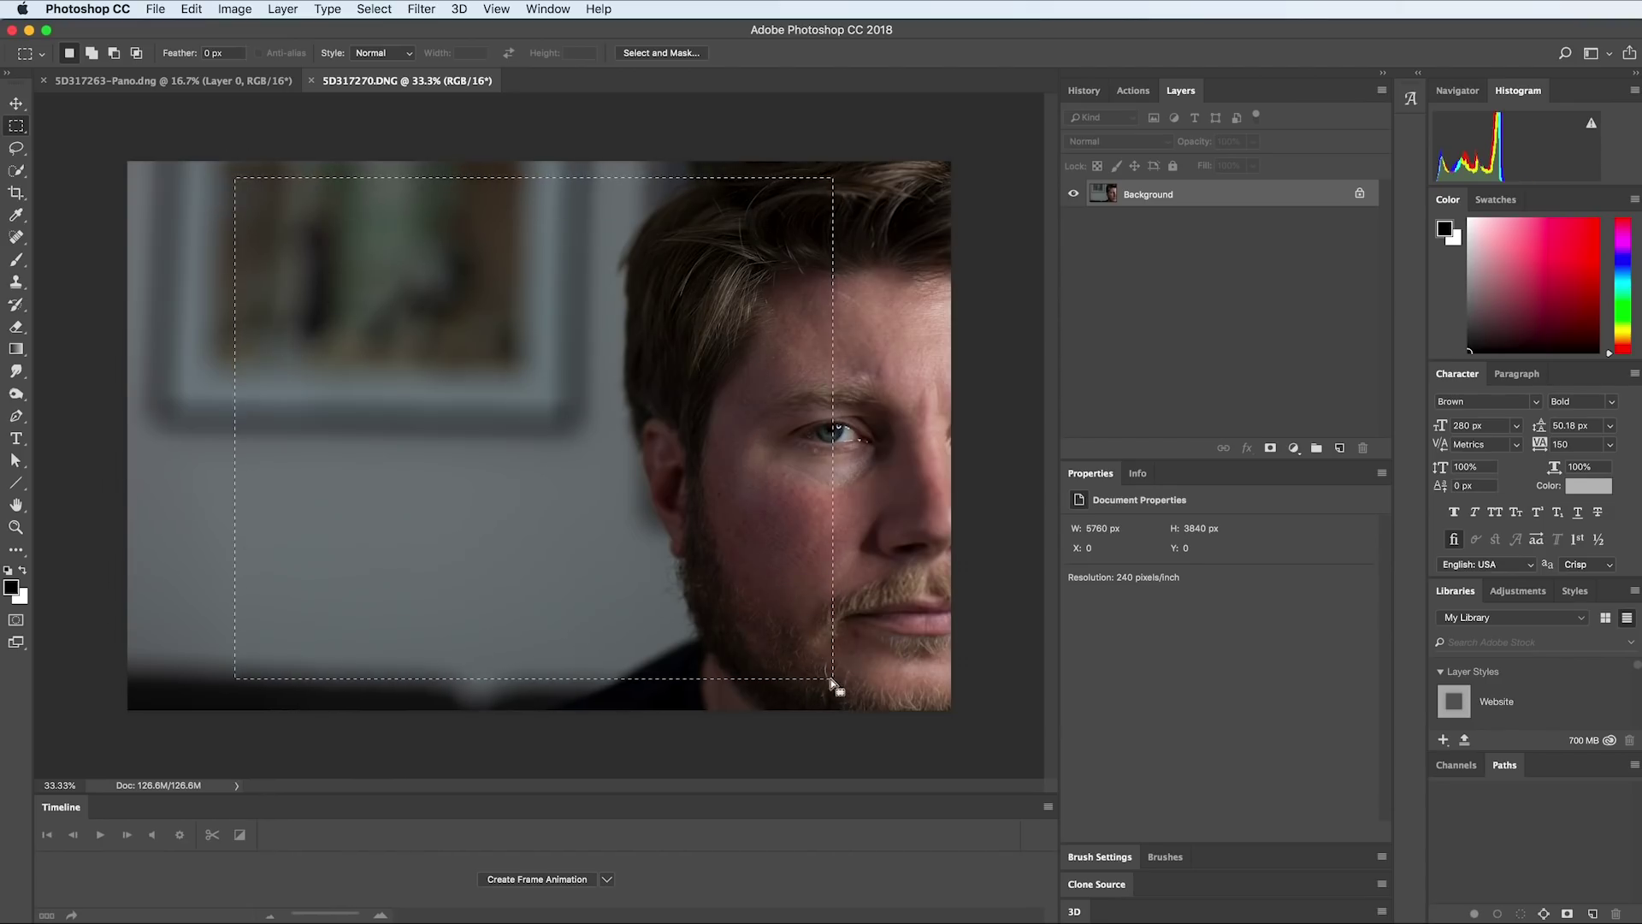
{"action": "key", "text": "super+c"}
{"action": "left_click", "coordinate": [146, 82]}
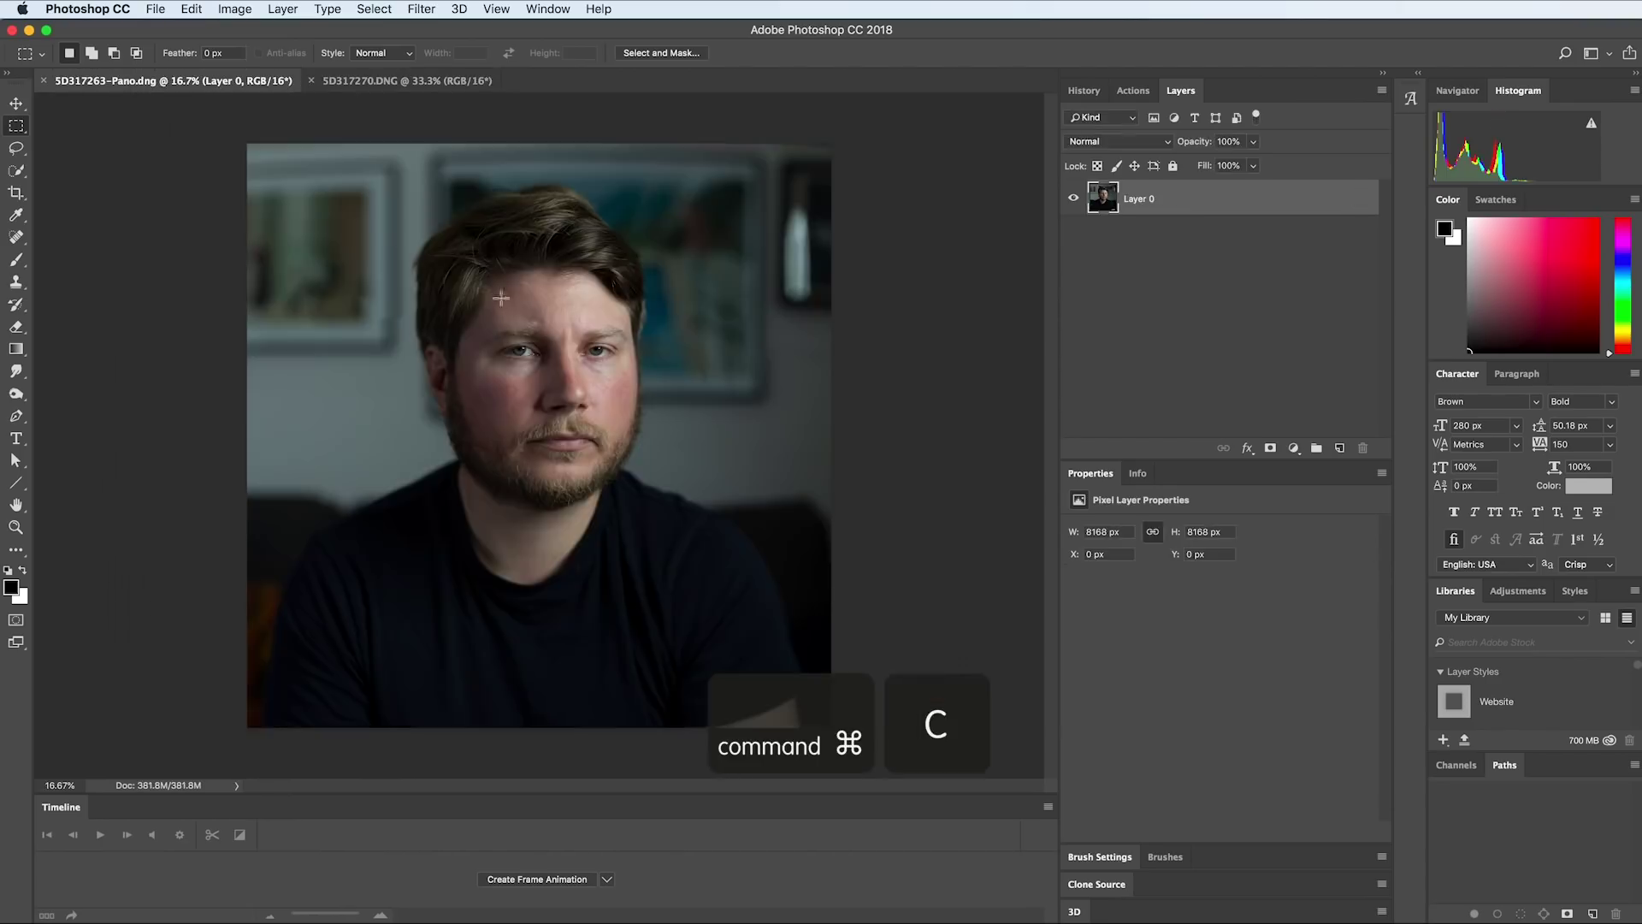
{"action": "key", "text": "super+v"}
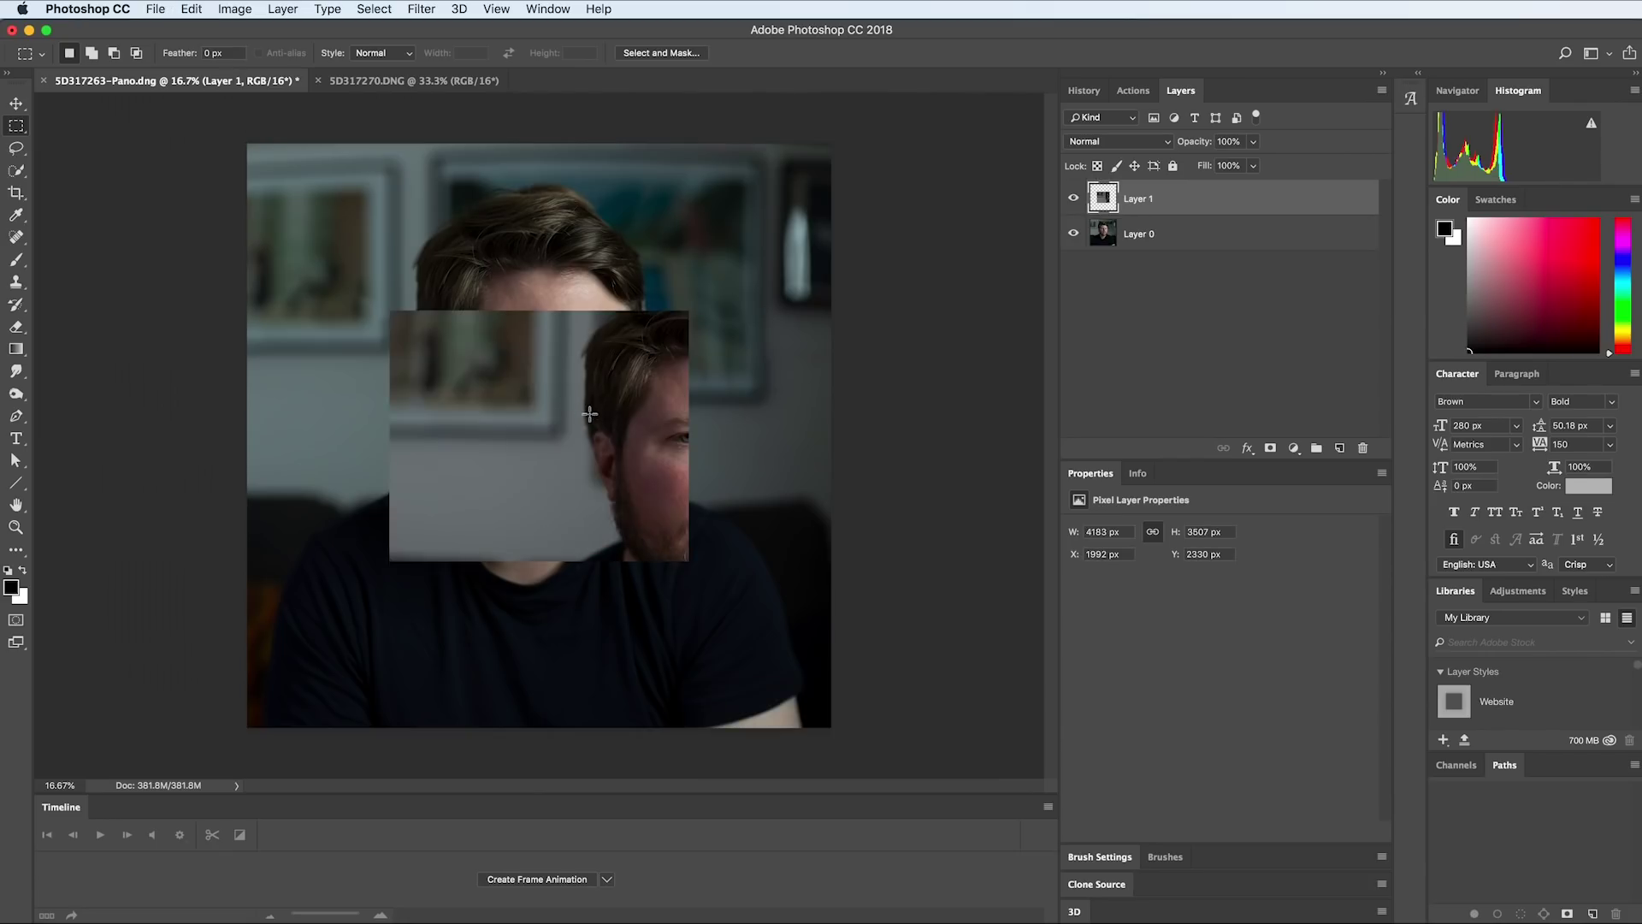
{"action": "key", "text": "v"}
{"action": "left_click_drag", "start_coordinate": [612, 441], "coordinate": [438, 358]}
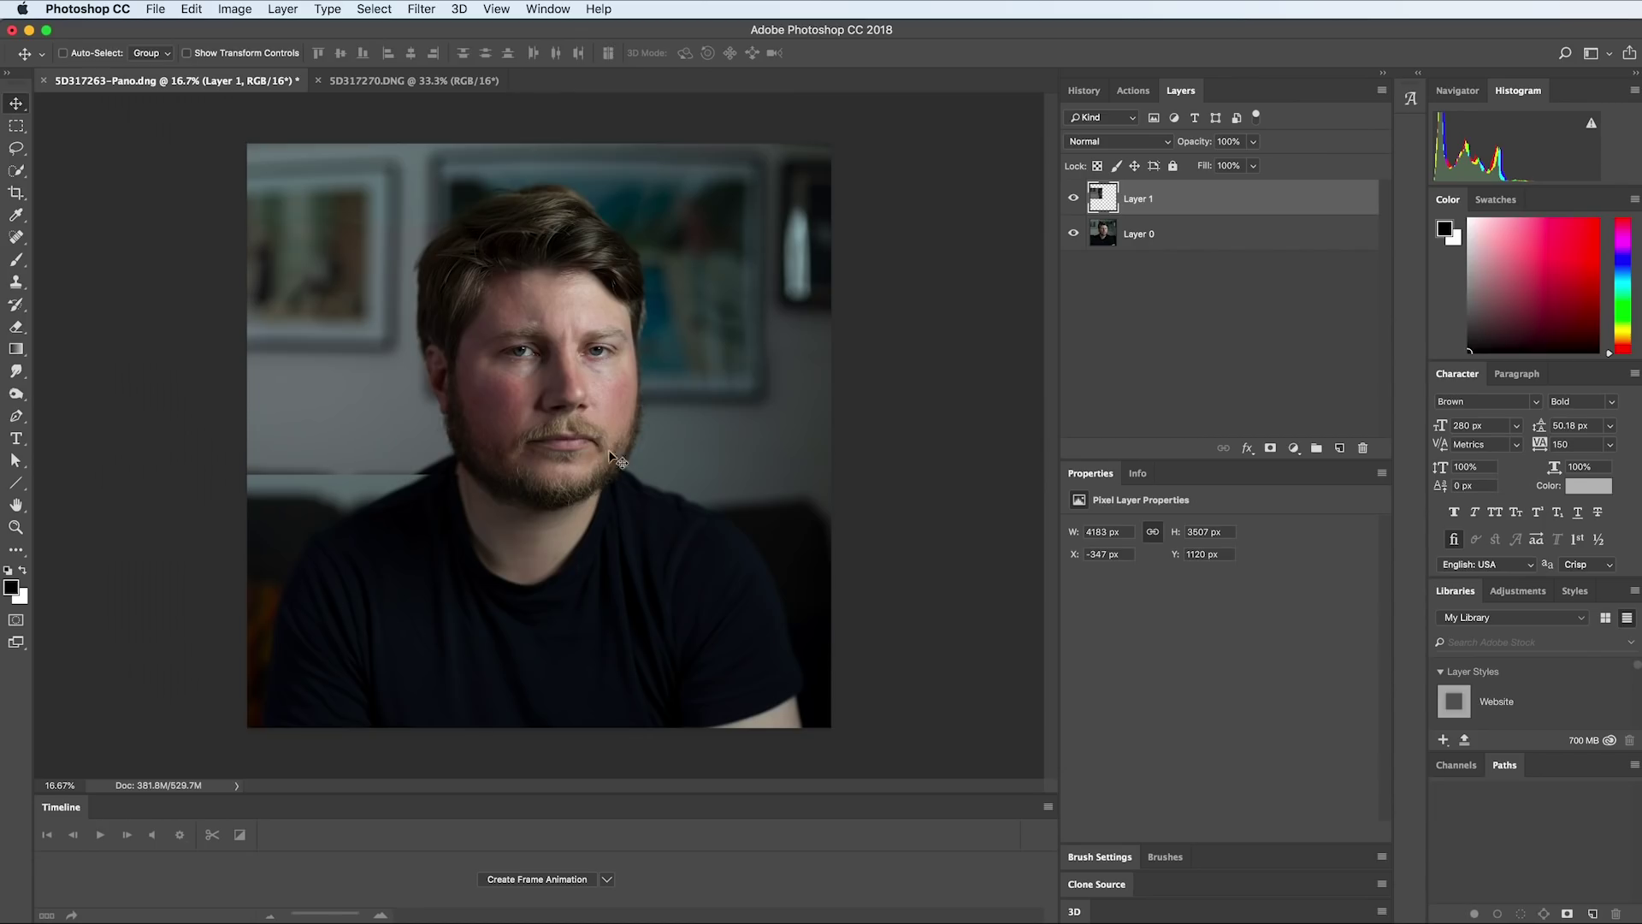
Select the Eraser and enlarge its brush to about 996 px
{"action": "left_click", "coordinate": [15, 328]}
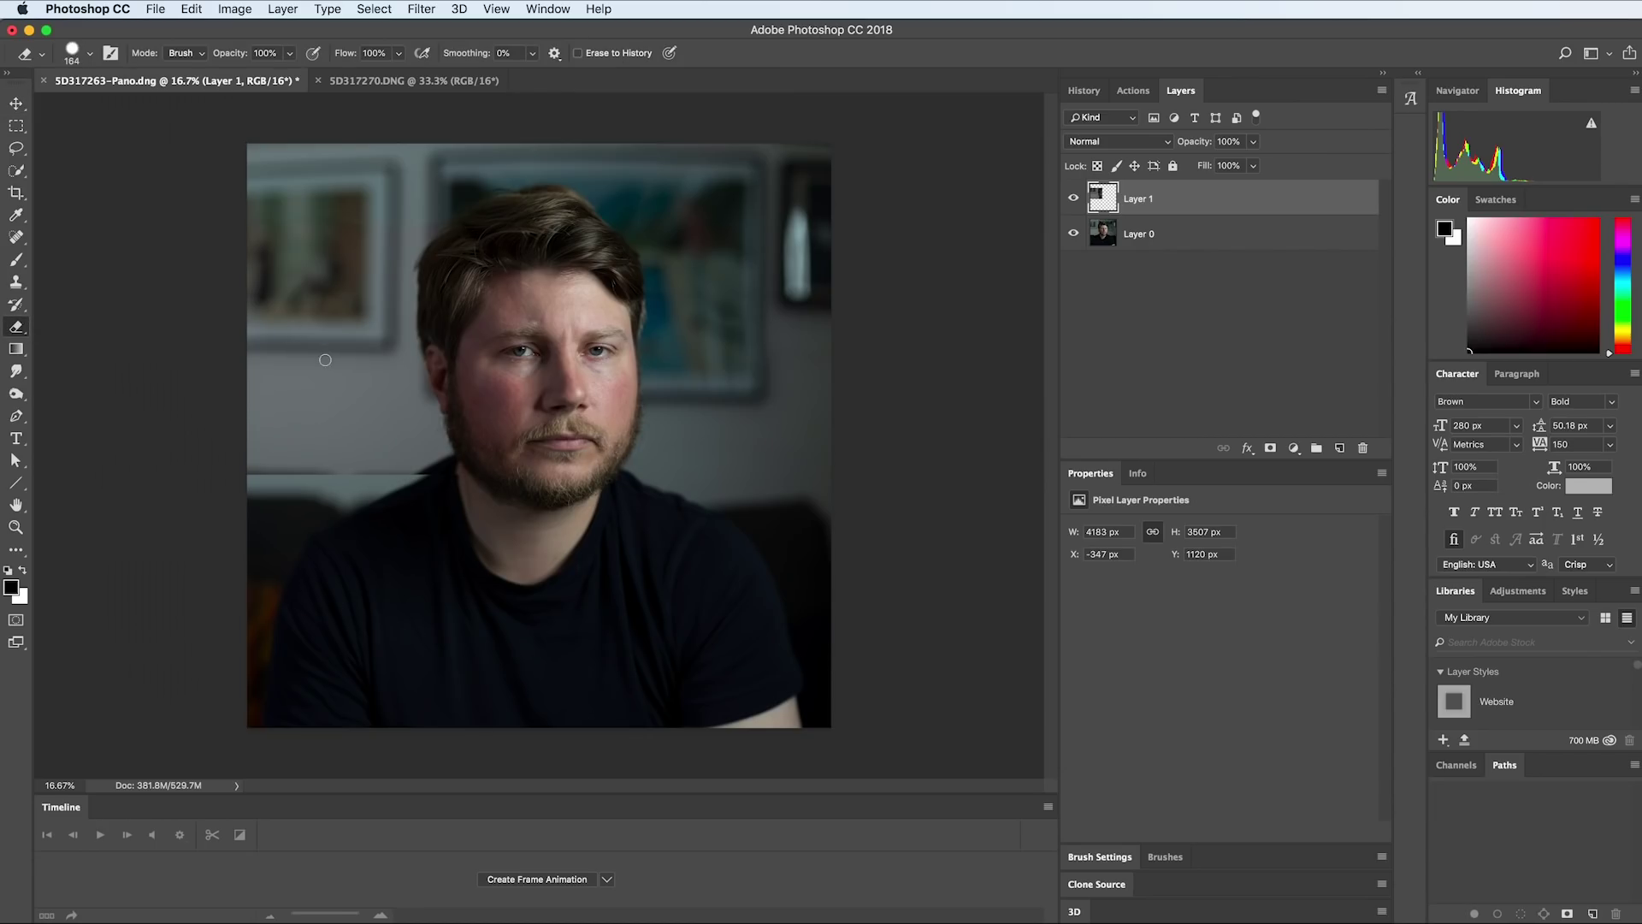
{"action": "key", "text": "e"}
{"action": "key", "text": "ctrl+alt"}
{"action": "mouse_move", "coordinate": [343, 396]}
{"action": "left_mouse_down"}
{"action": "mouse_move", "coordinate": [427, 396]}
{"action": "mouse_move", "coordinate": [381, 402]}
{"action": "mouse_move", "coordinate": [389, 325]}
{"action": "mouse_move", "coordinate": [369, 440]}
{"action": "mouse_move", "coordinate": [363, 112]}
{"action": "mouse_move", "coordinate": [351, 428]}
{"action": "mouse_move", "coordinate": [354, 146]}
{"action": "mouse_move", "coordinate": [424, 146]}
{"action": "mouse_move", "coordinate": [362, 156]}
{"action": "mouse_move", "coordinate": [355, 134]}
{"action": "left_mouse_up"}
With Layer 0 hidden, erase the patch's lower part, then show Layer 0 and zoom on the hair
{"action": "left_click", "coordinate": [1072, 234]}
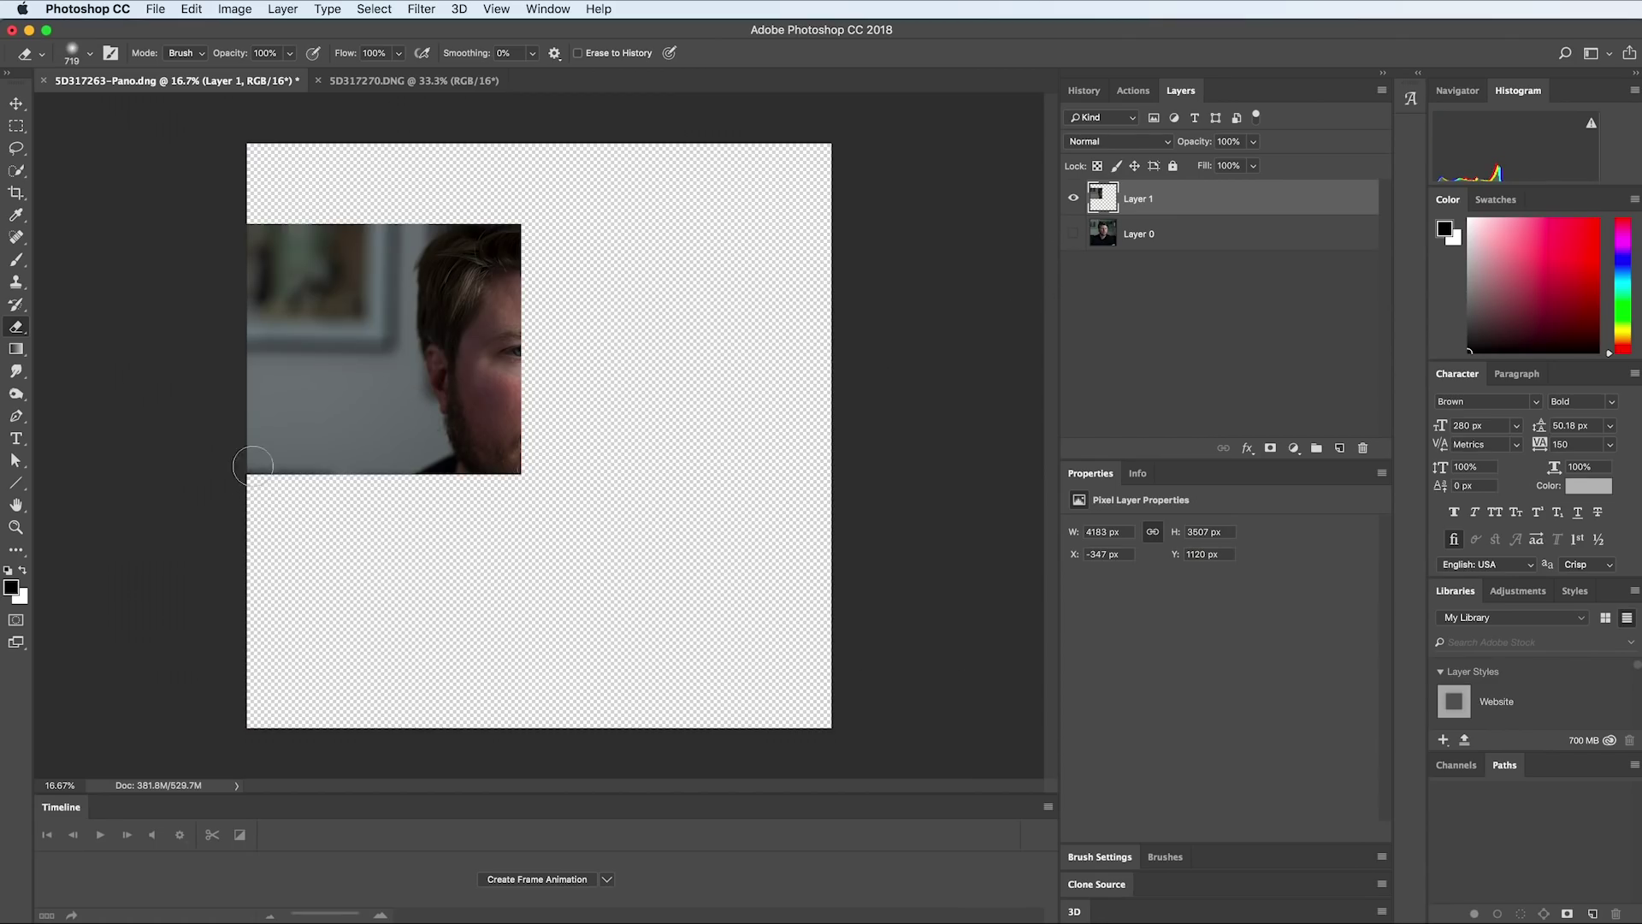
{"action": "mouse_move", "coordinate": [252, 466]}
{"action": "left_mouse_down"}
{"action": "mouse_move", "coordinate": [394, 455]}
{"action": "mouse_move", "coordinate": [274, 414]}
{"action": "mouse_move", "coordinate": [500, 462]}
{"action": "mouse_move", "coordinate": [427, 381]}
{"action": "mouse_move", "coordinate": [492, 282]}
{"action": "mouse_move", "coordinate": [474, 220]}
{"action": "mouse_move", "coordinate": [461, 330]}
{"action": "left_mouse_up"}
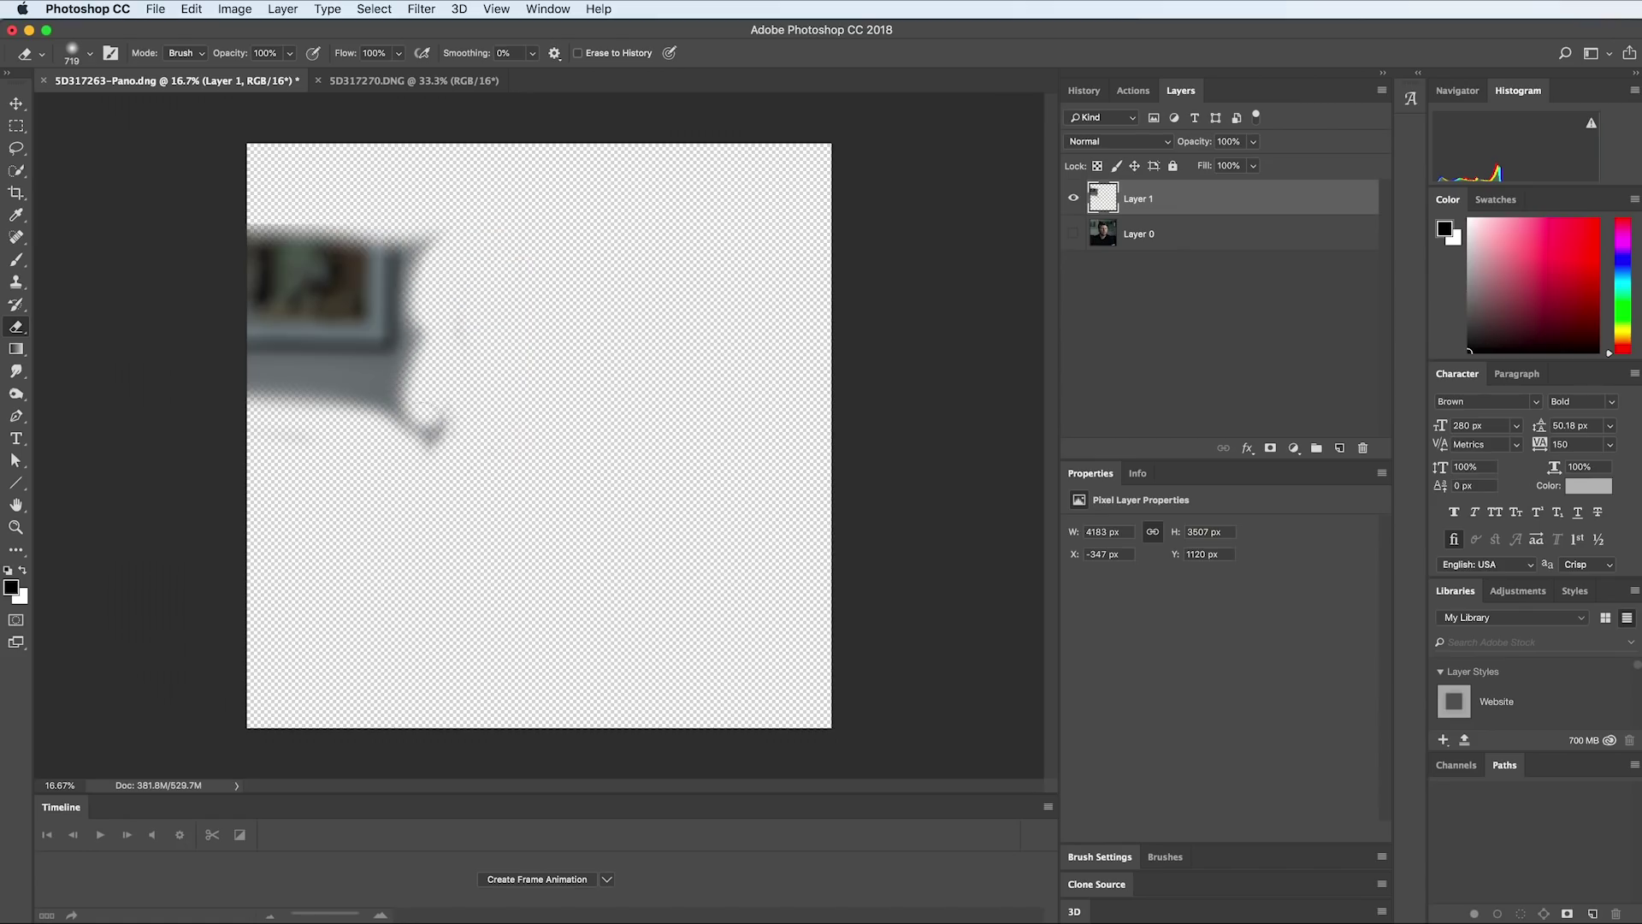
{"action": "left_click", "coordinate": [1073, 233]}
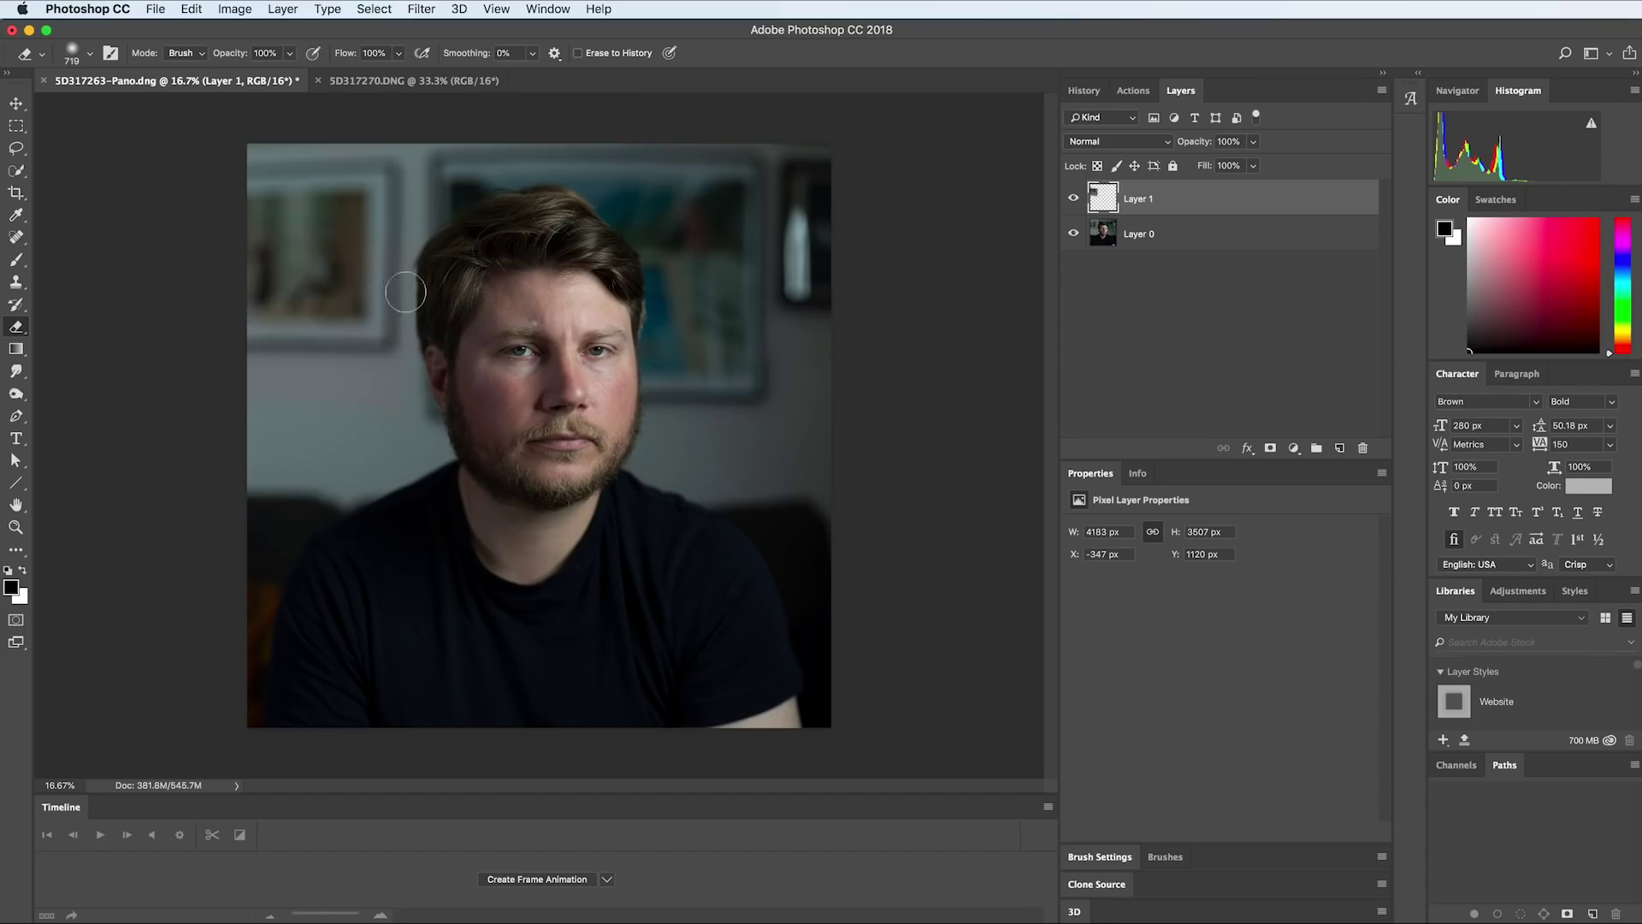
{"action": "key", "text": "ctrl+space"}
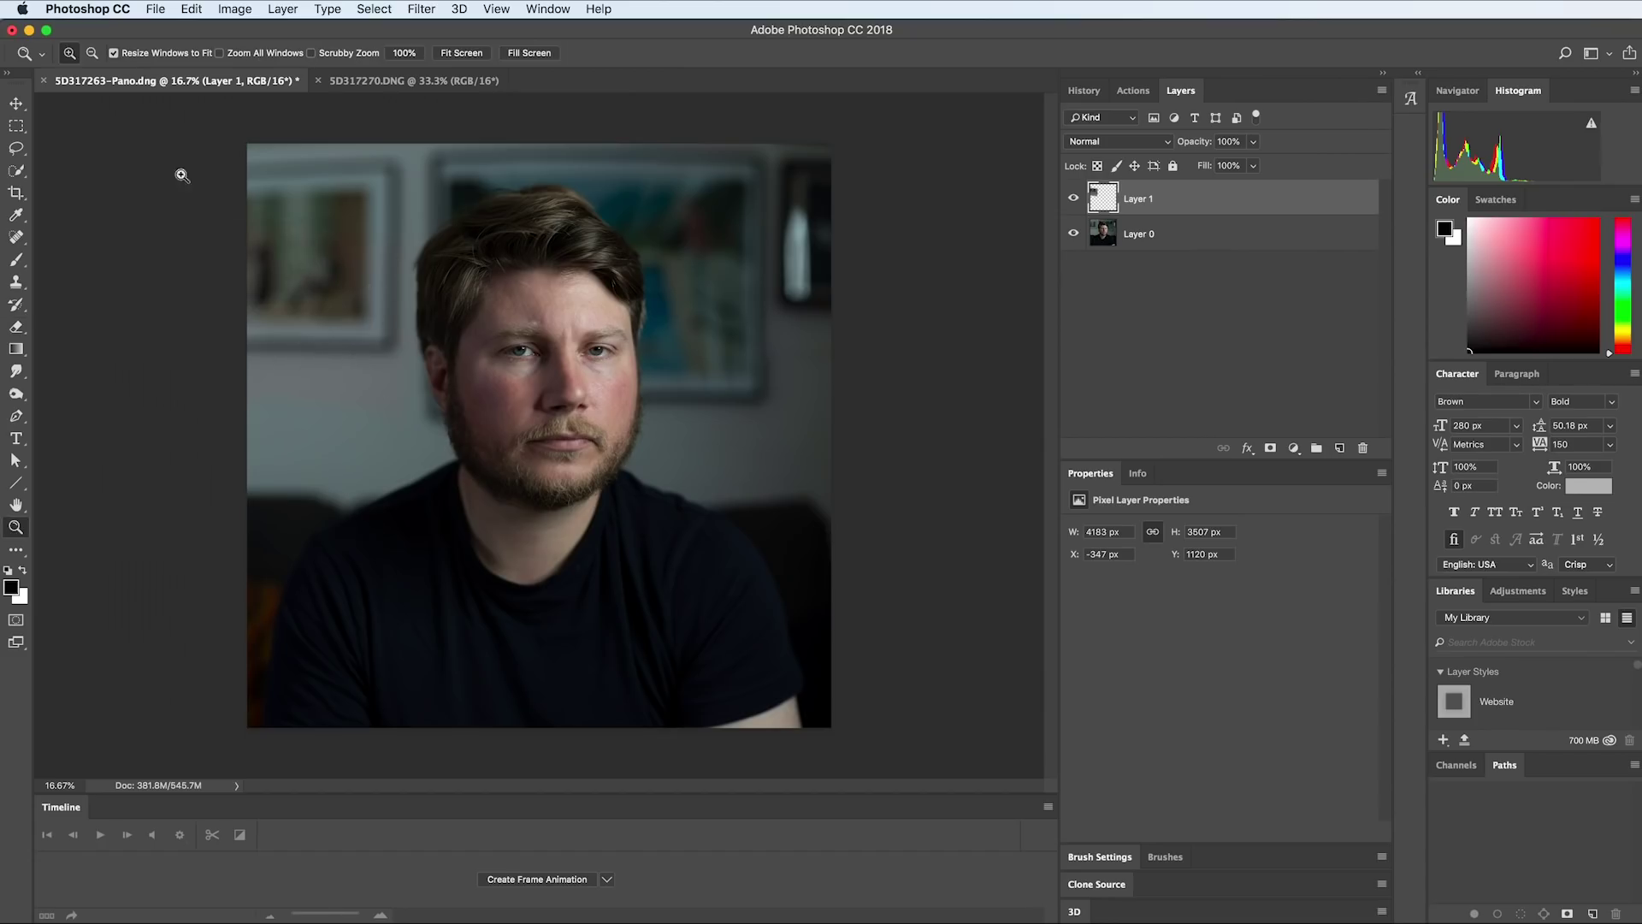
{"action": "left_click_drag", "start_coordinate": [293, 231], "coordinate": [553, 472]}
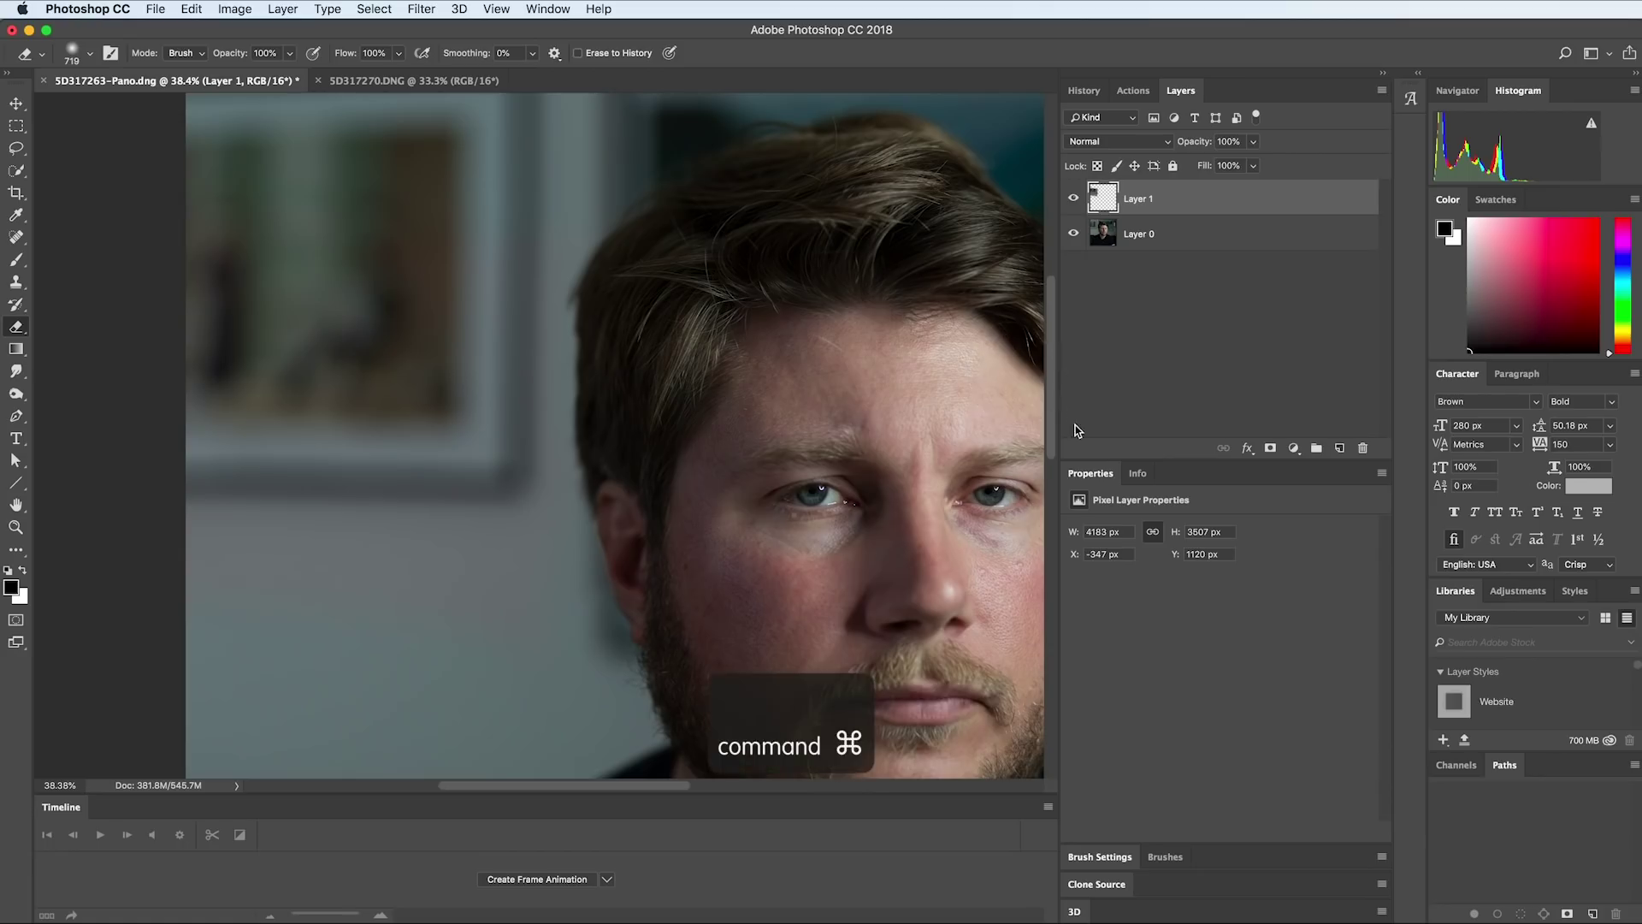
Apply Hue/Saturation to Layer 1 with Hue -109 and Saturation +47
{"action": "key", "text": "super+u"}
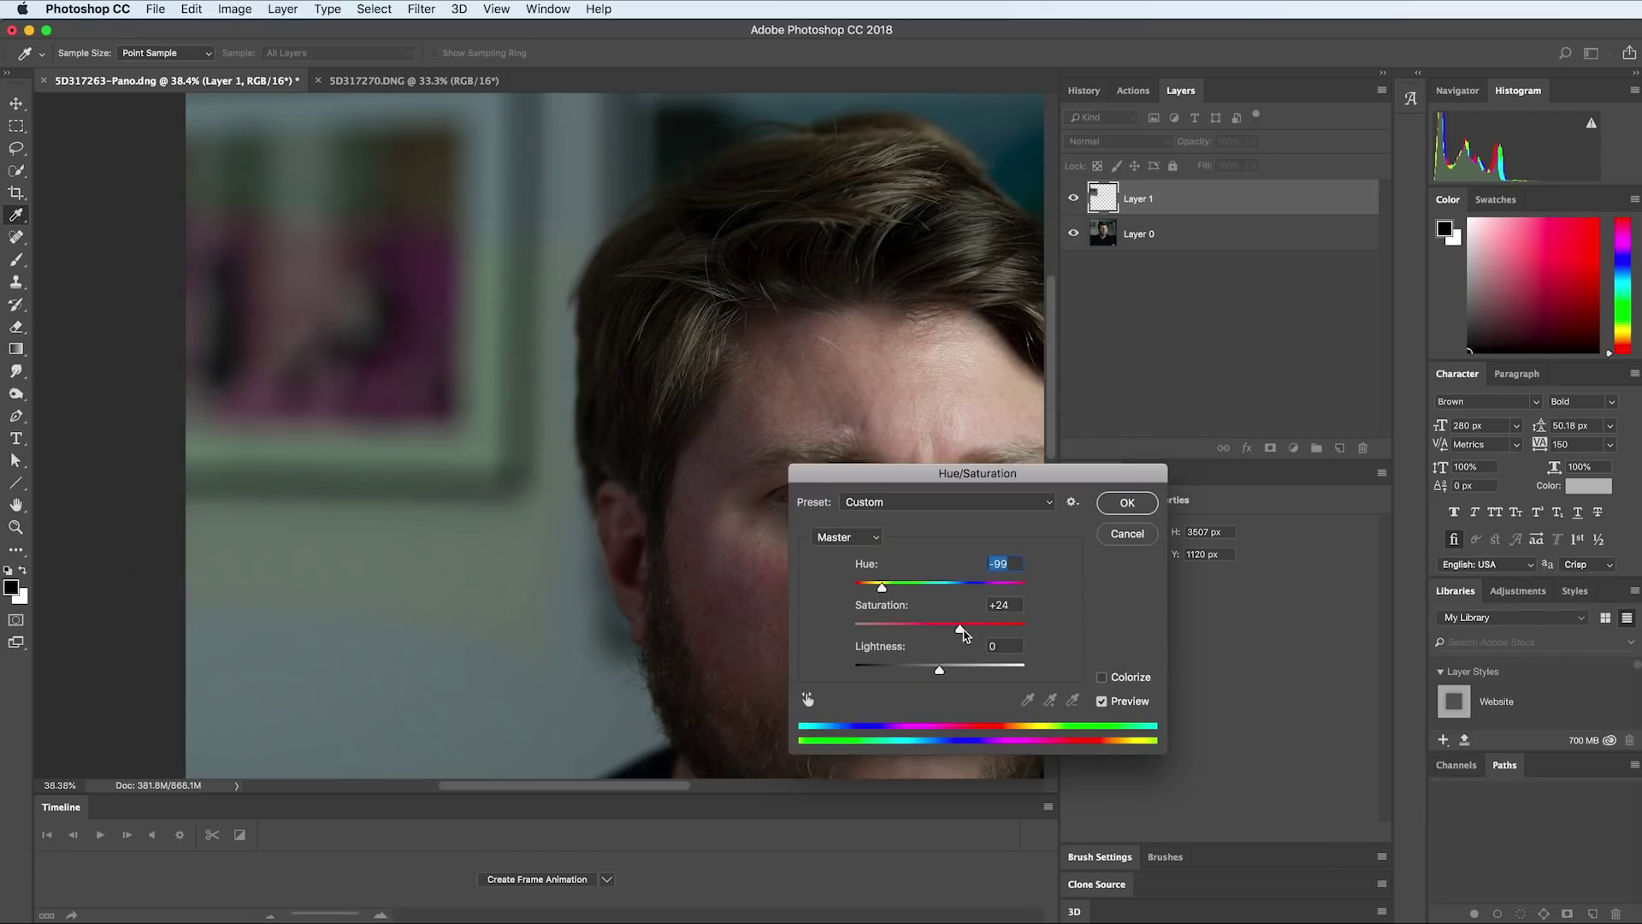
{"action": "left_click_drag", "start_coordinate": [963, 633], "coordinate": [979, 629]}
{"action": "left_click_drag", "start_coordinate": [884, 588], "coordinate": [878, 587]}
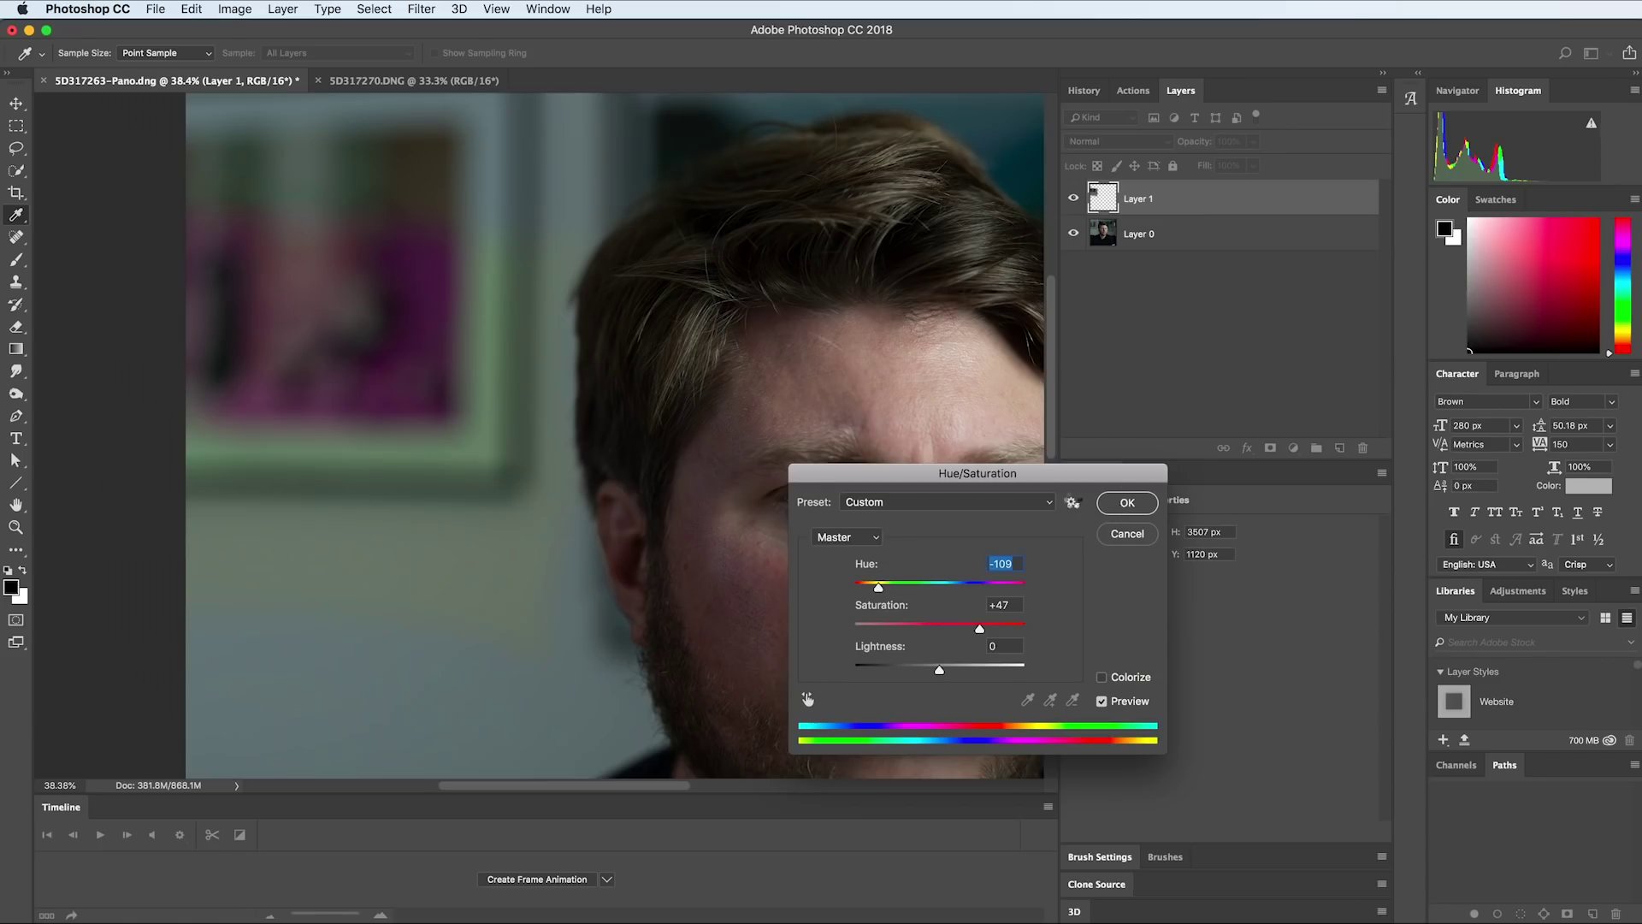
{"action": "key", "text": "Return"}
{"action": "key", "text": "super+minus"}
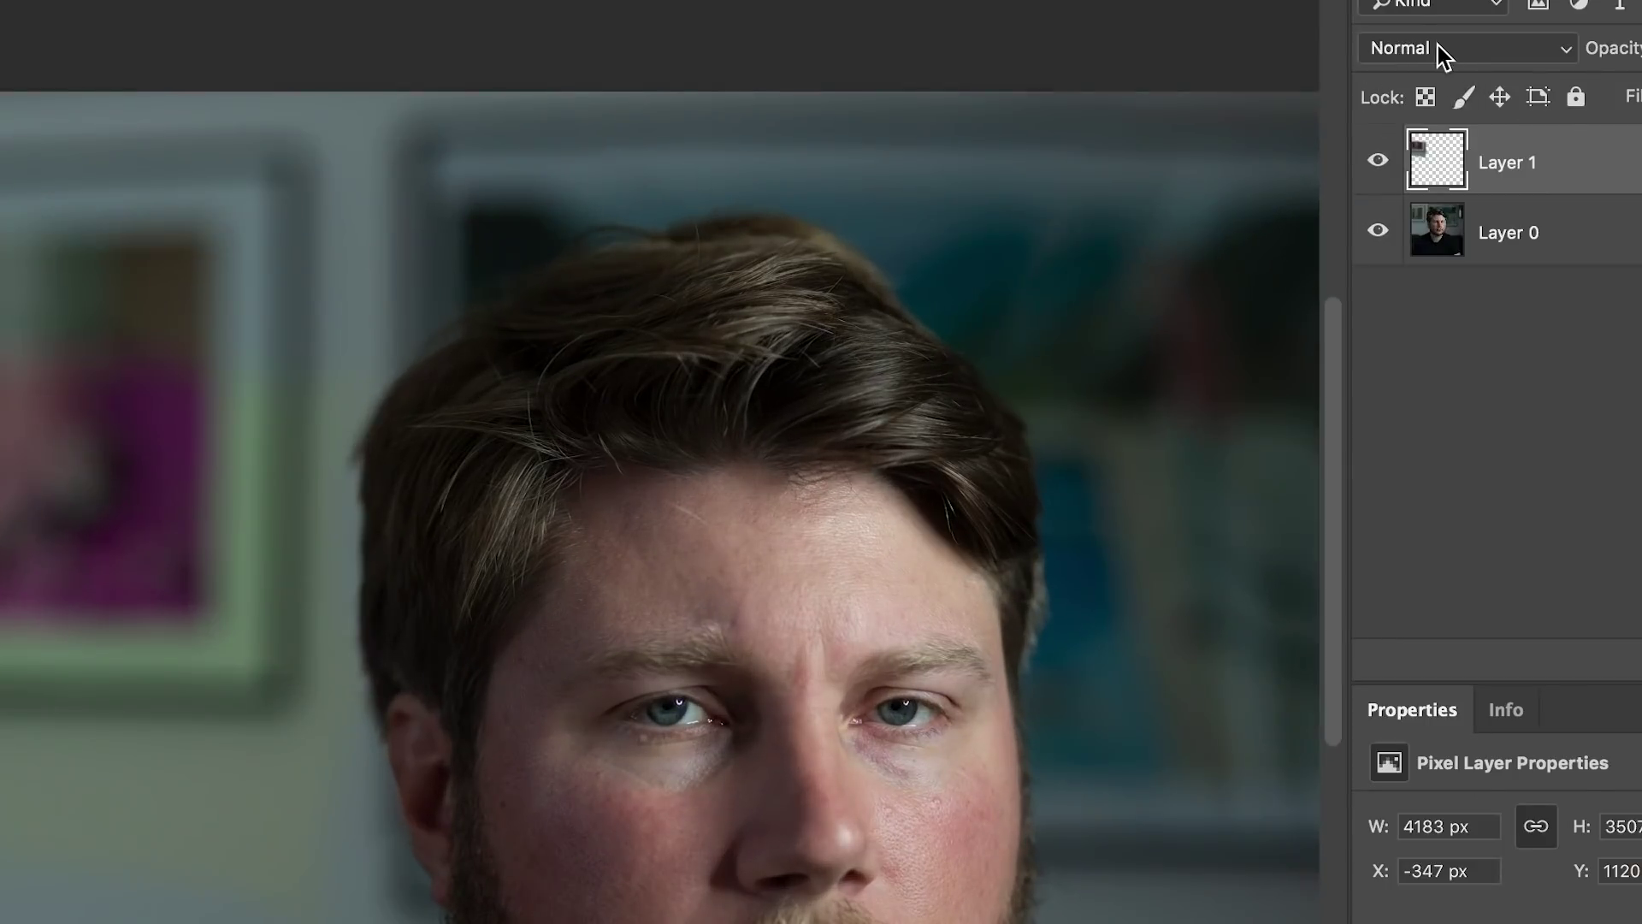
Switch Layer 1 to the Luminosity blend mode and toggle its visibility to compare
{"action": "left_click", "coordinate": [1439, 51]}
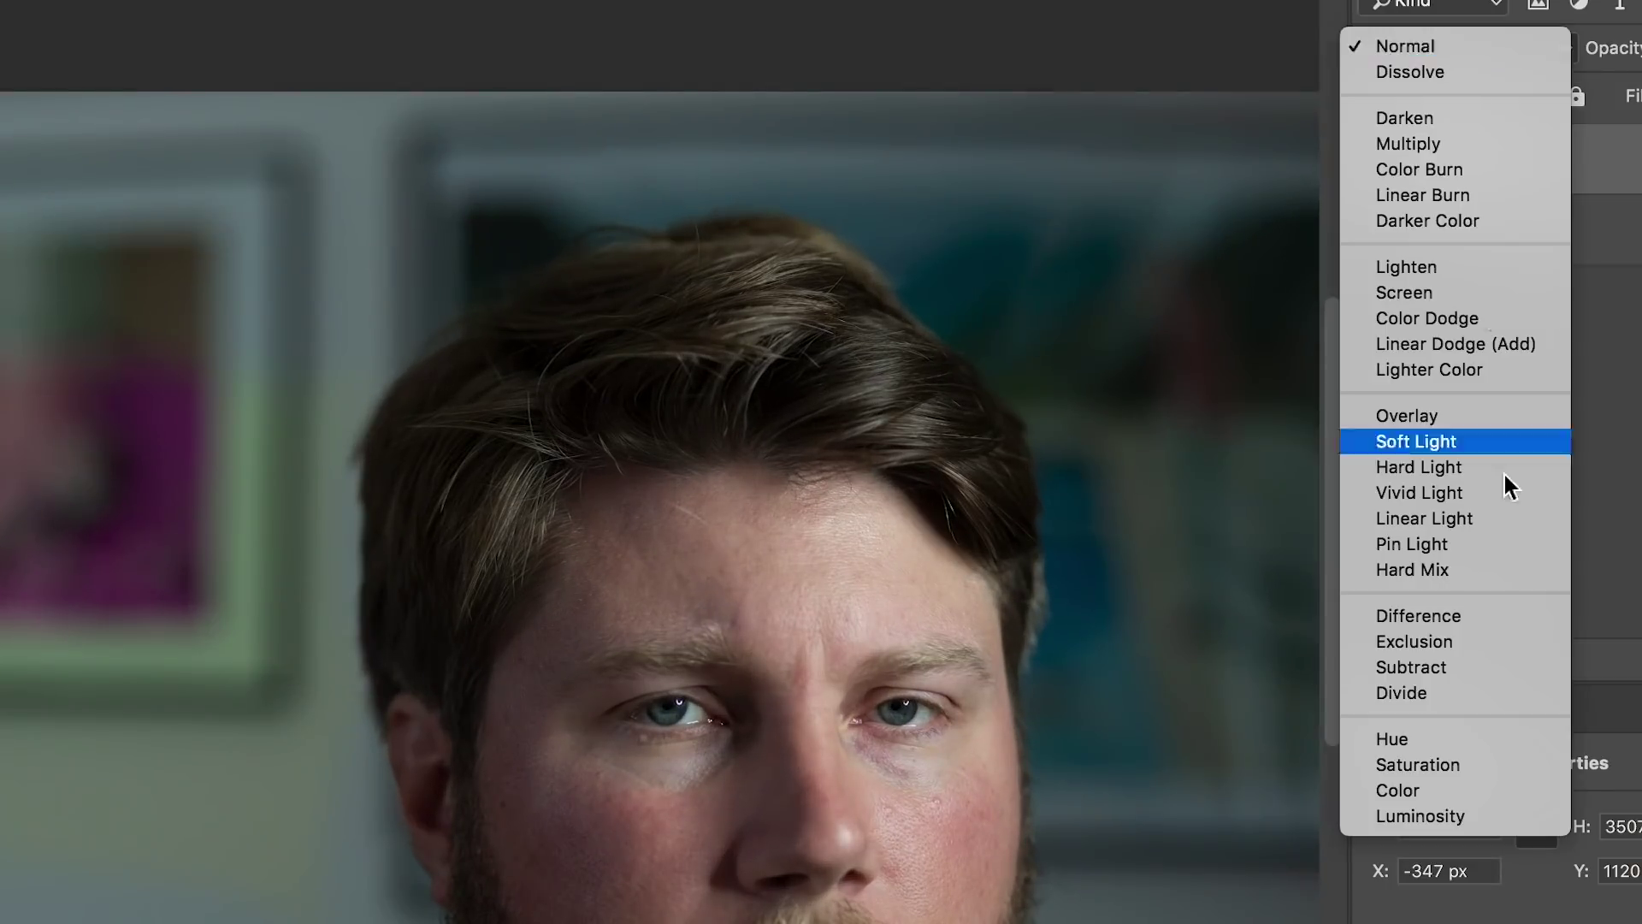
{"action": "left_click", "coordinate": [1464, 815]}
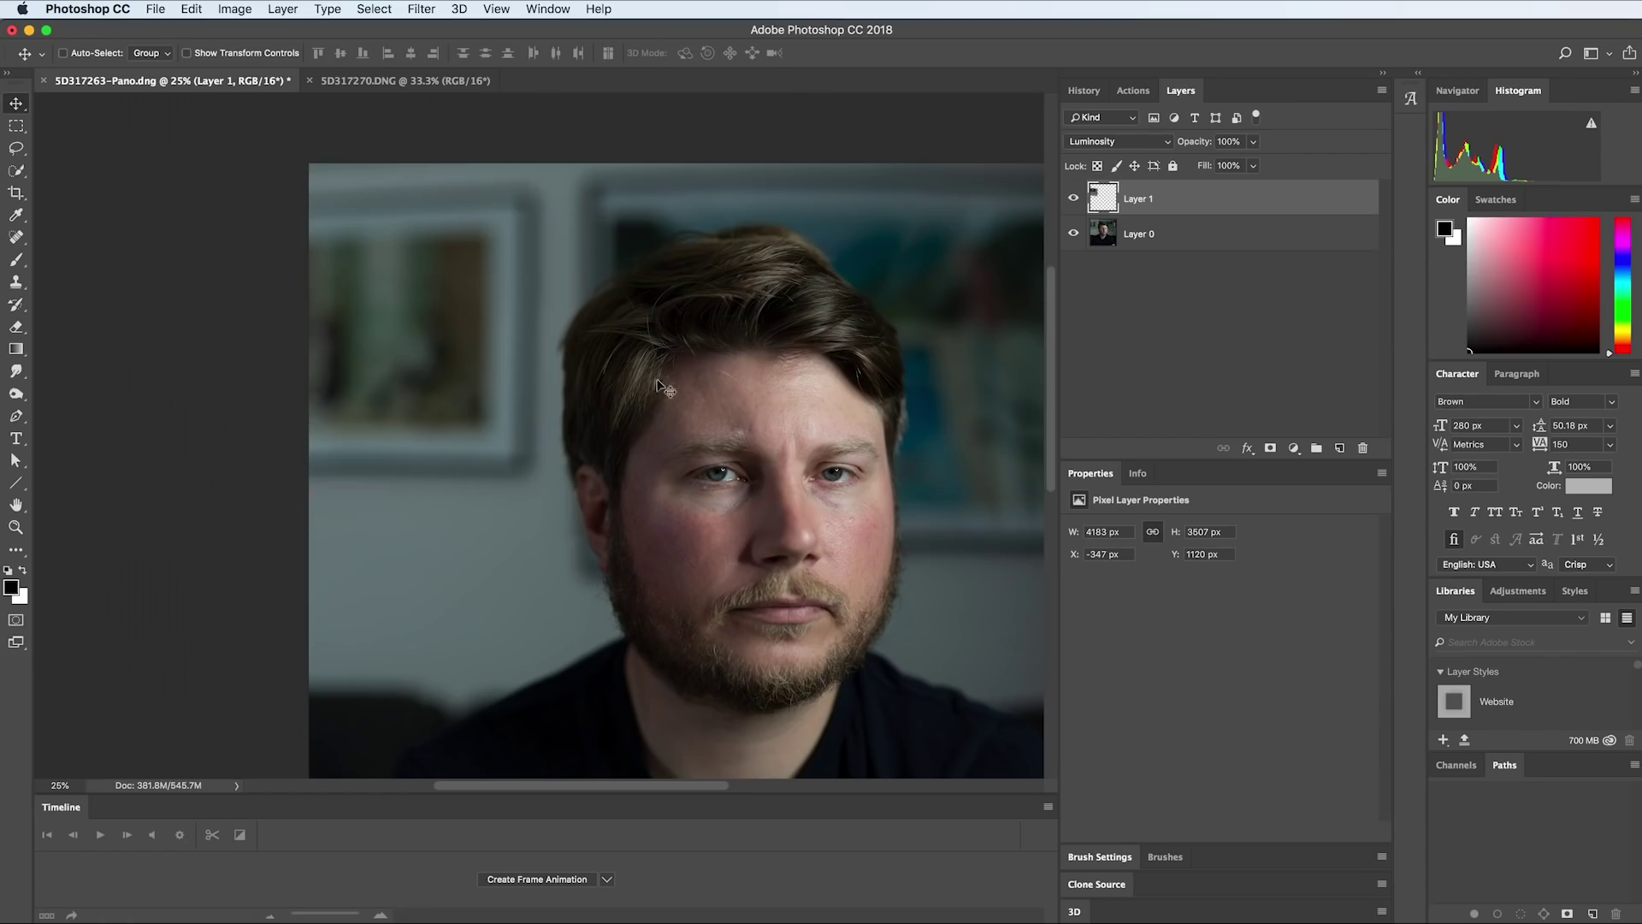
{"action": "left_click", "coordinate": [1073, 200]}
{"action": "left_click", "coordinate": [1073, 200]}
{"action": "left_click", "coordinate": [1073, 200]}
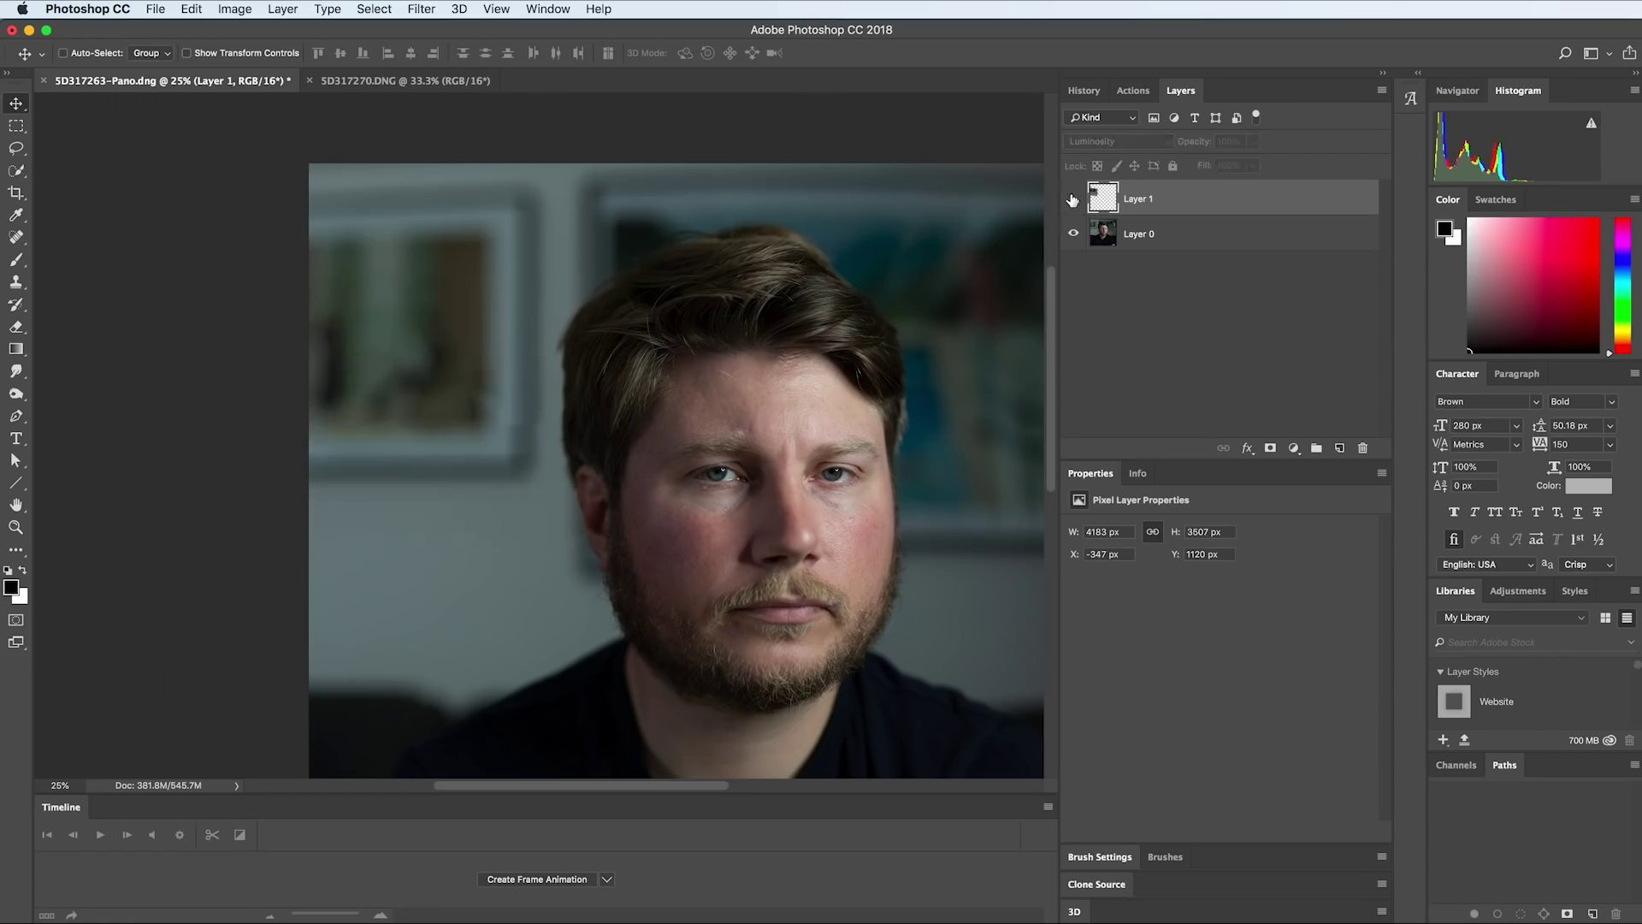